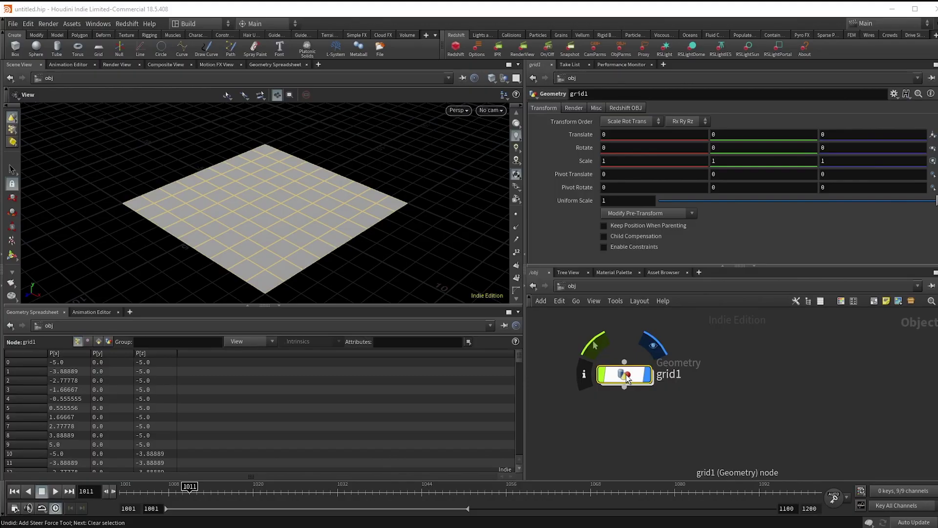
Inside the grid1 object, set the grid's size to 20 by 16 with 50 rows and 61 columns
double_click(626, 374)
middle_click_drag(645, 145, 684, 97)
middle_click_drag(840, 147, 875, 128)
left_click_drag(747, 187, 936, 187)
left_click_drag(878, 199, 936, 200)
middle_click_drag(629, 196, 625, 200)
scroll(716, 420, "down", 1)
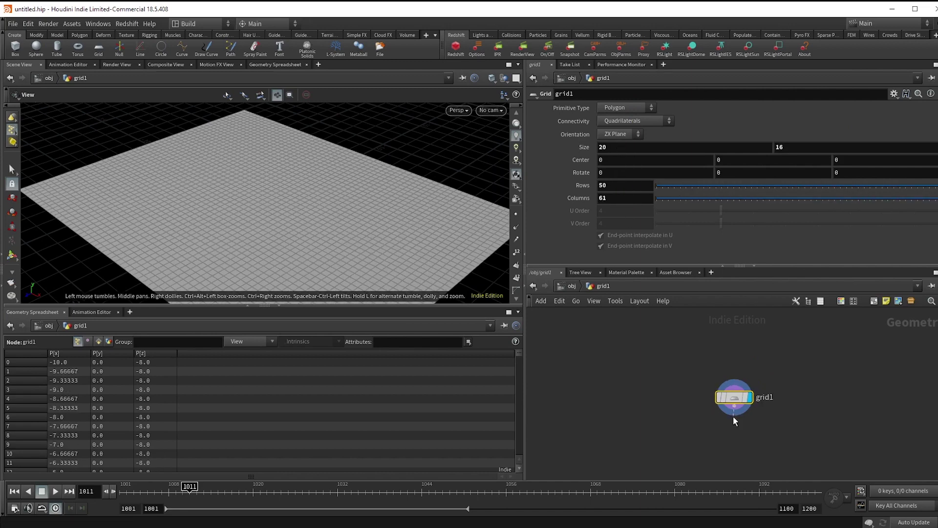
Add a Paint a Mask node after the grid, display it and activate its painting brush
key("Tab")
type("paint")
key("Return")
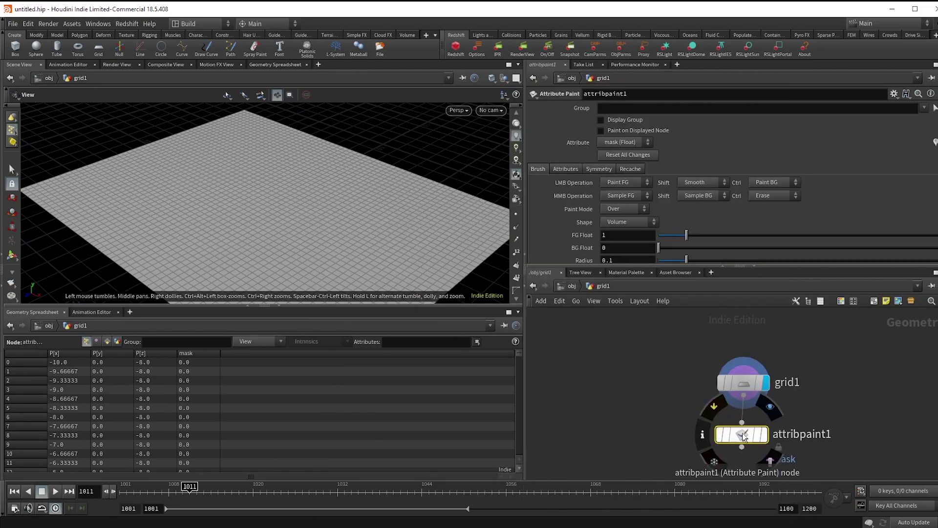
left_click(763, 433)
key("Return")
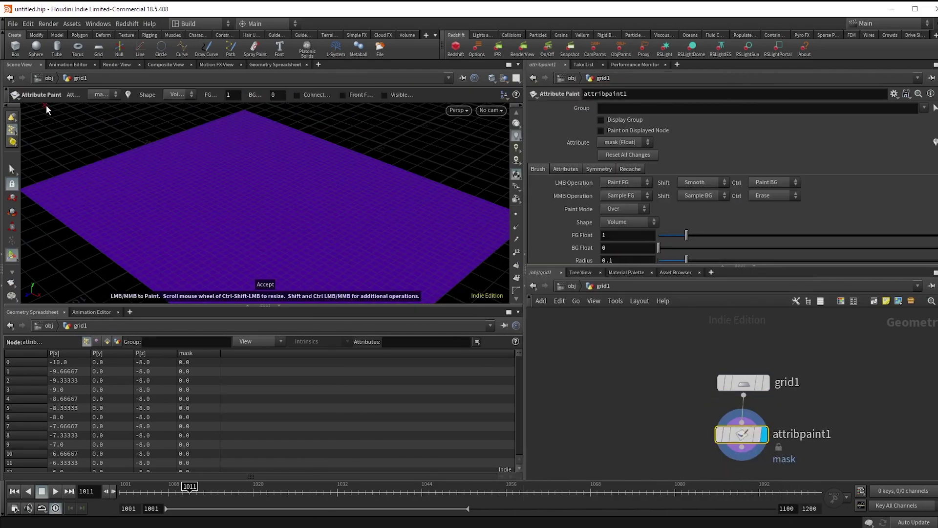
Paint a narrow mask strip from the grid's far edge, widening into a broad blob with brush radius about 1.47, and clear a hole inside it
scroll(190, 173, "up", 9)
mouse_move(190, 173)
left_mouse_down("alt")
mouse_move(215, 193)
mouse_move(284, 215)
left_mouse_up("alt")
scroll(268, 184, "up", 3)
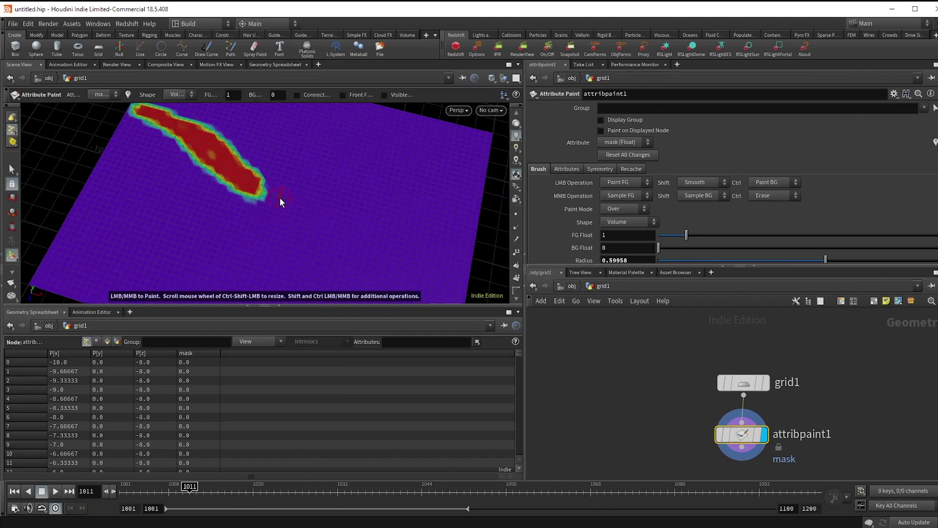
mouse_move(297, 220)
left_mouse_down()
mouse_move(400, 239)
mouse_move(310, 185)
left_mouse_up()
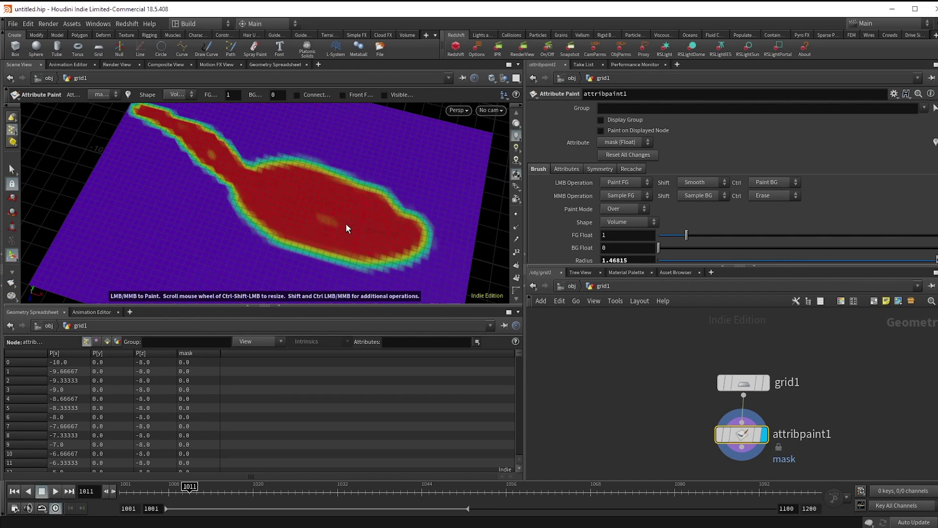
mouse_move(248, 177)
left_mouse_down()
mouse_move(327, 212)
mouse_move(320, 207)
left_mouse_up()
Add an Attribute Blur node after attribpaint1, set its attribute to mask and display it
mouse_move(809, 398)
middle_mouse_down()
mouse_move(812, 370)
mouse_move(796, 353)
middle_mouse_up()
key("Tab")
type("attrbl")
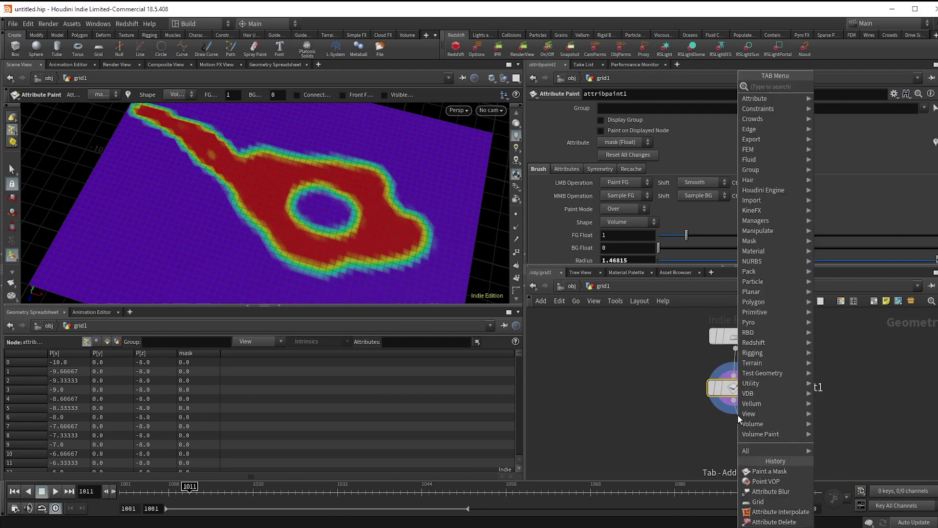
key("Return")
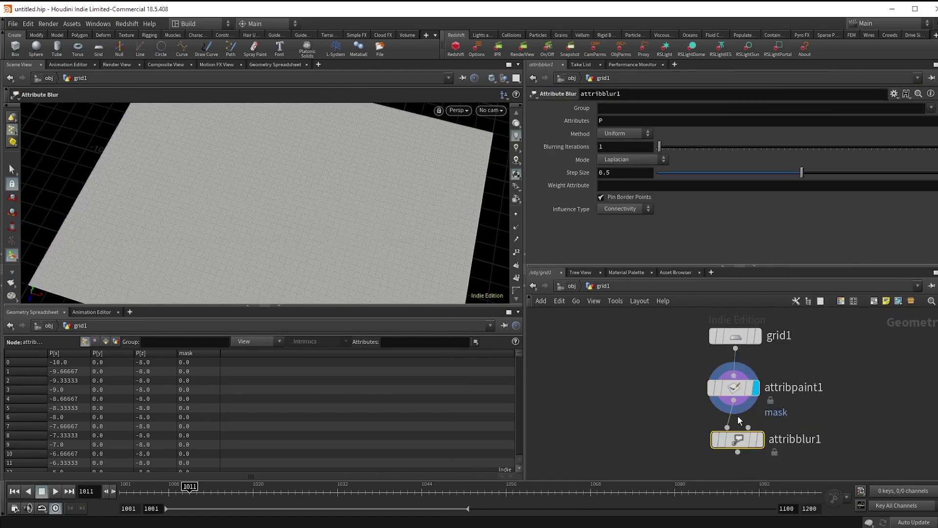
left_click(626, 125)
type("mask")
key("Return")
Add a Point VOP node after attribblur1 and name it terrain
middle_click_drag(619, 412, 579, 346)
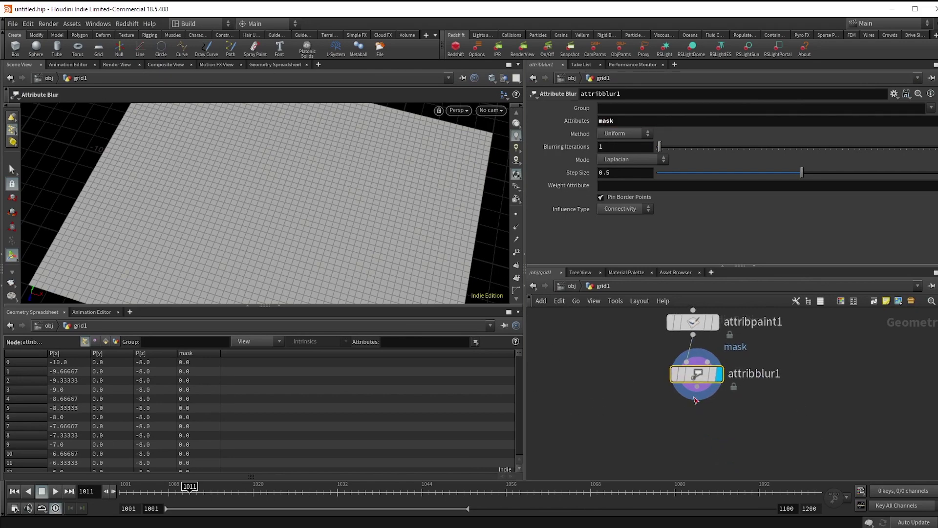
key("Tab")
type("pointvop")
key("Return")
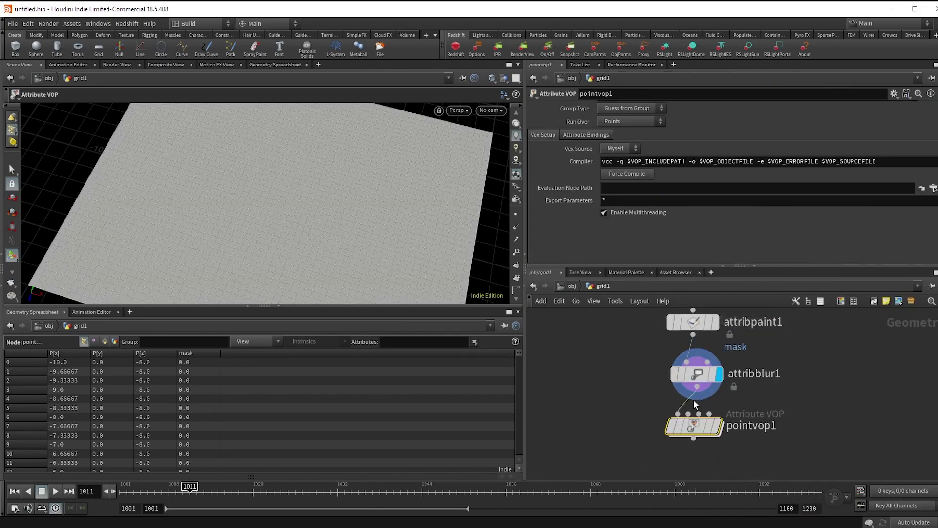
double_click(762, 426)
type("te")
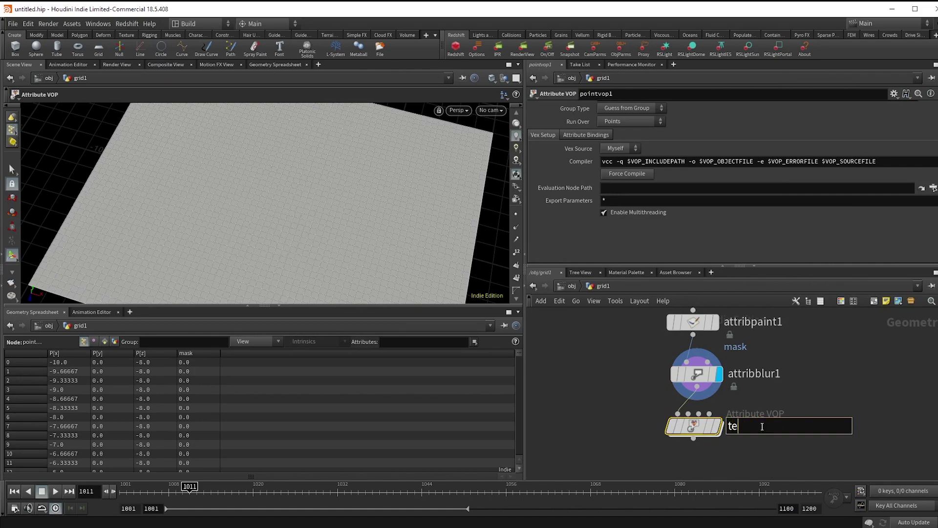
type("rrain")
key("Return")
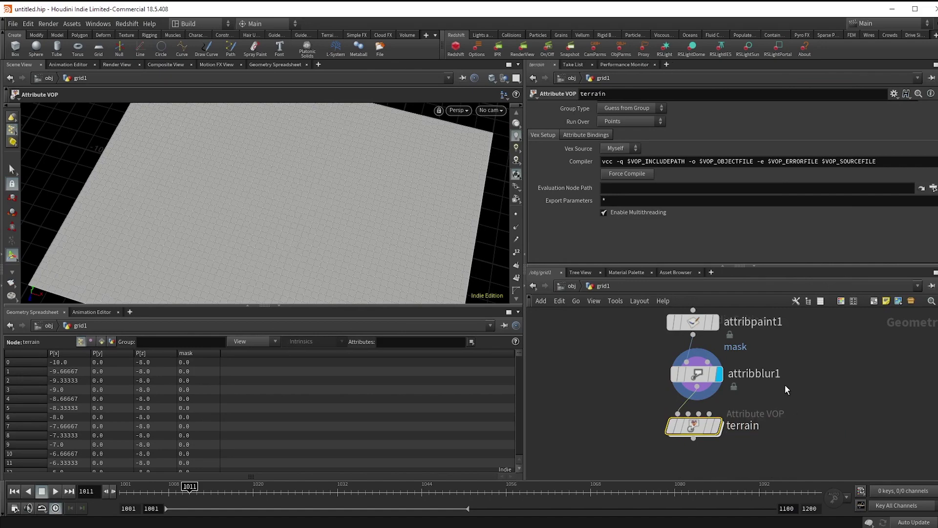
Inside the terrain VOP, add a Bind node that reads the float attribute mask
double_click(712, 429)
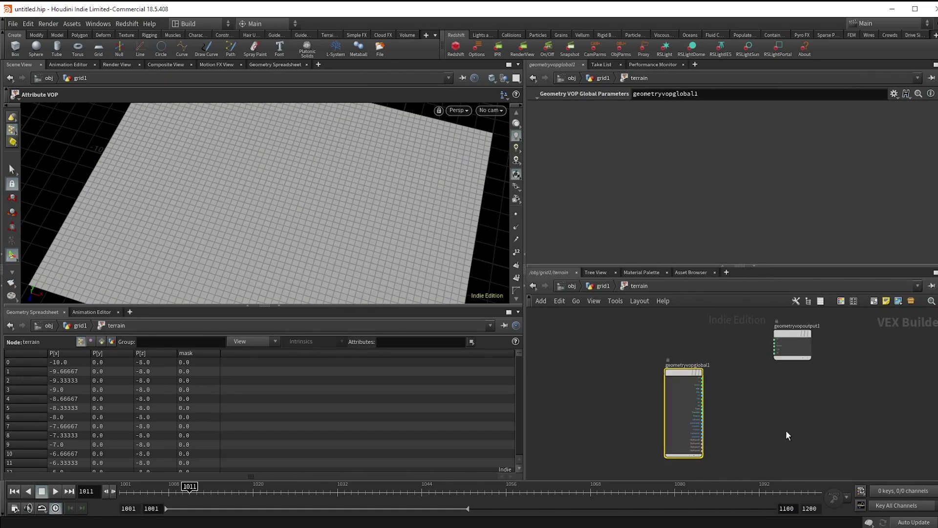
key("Tab")
type("bind")
key("Return")
left_click(691, 391)
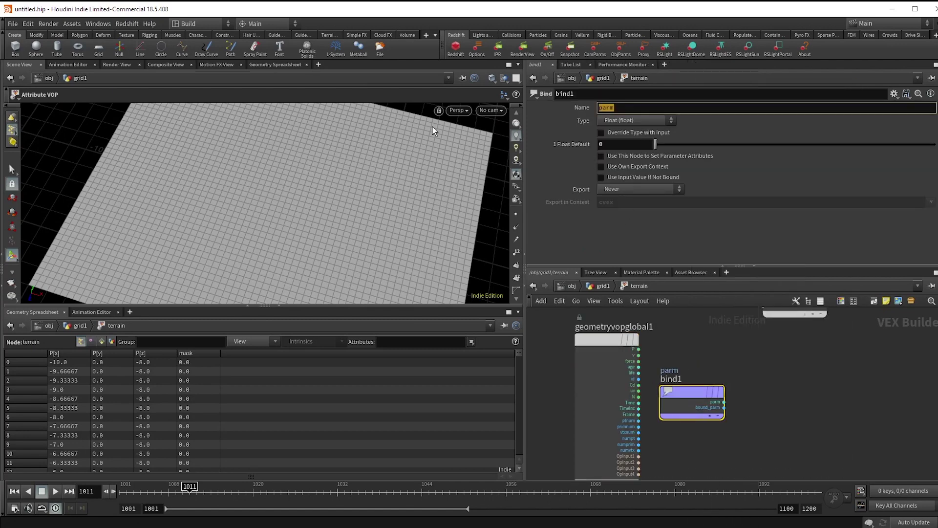
type("mask")
key("Return")
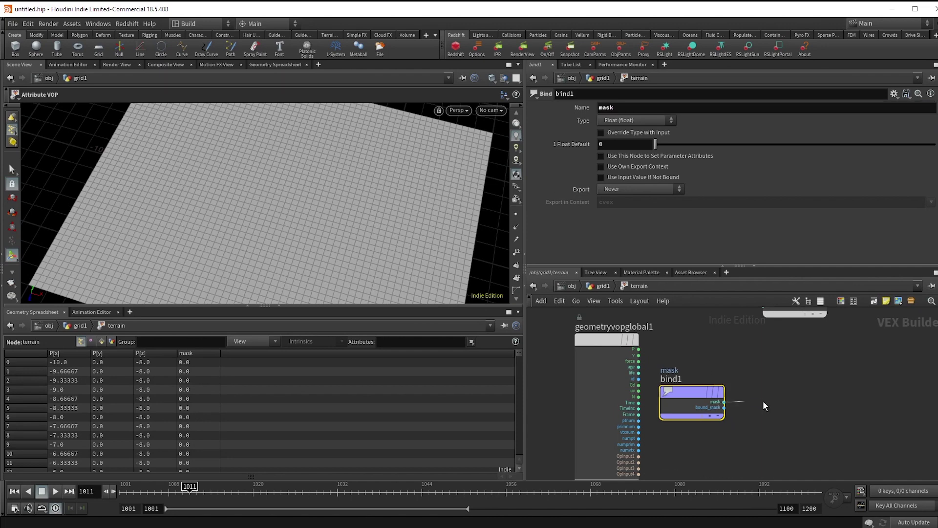
Feed the bound mask into a Multiply node and promote its second input to a parameter
left_click_drag(765, 401, 759, 401)
type("mult")
key("Return")
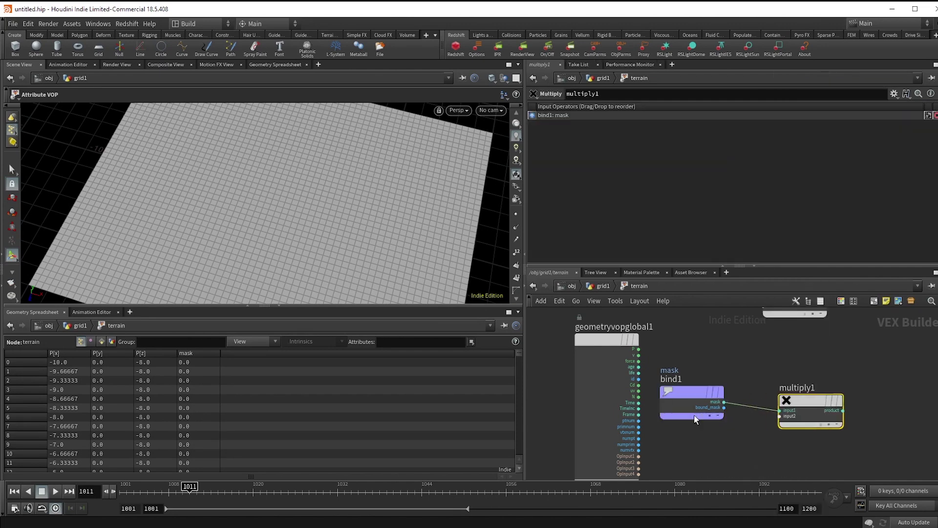
right_click(780, 416)
left_click(818, 352)
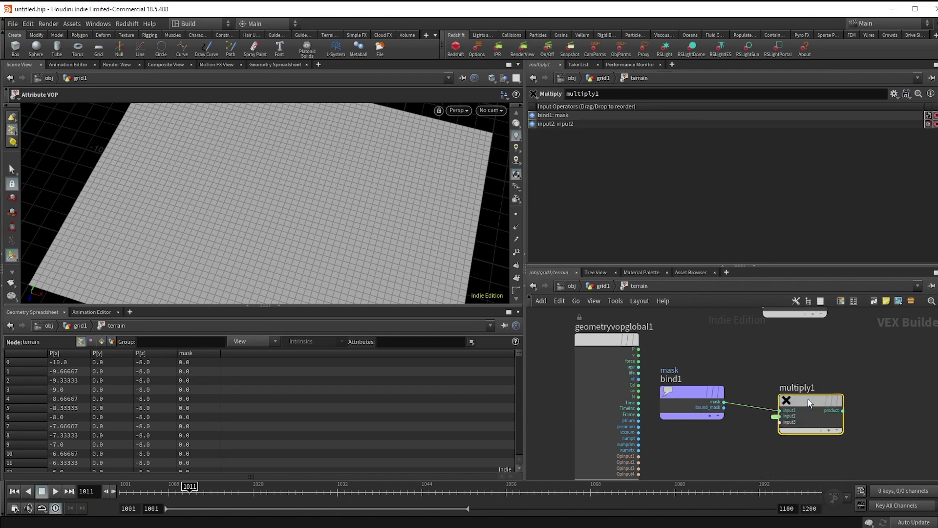
Add a Float to Vector node and wire the multiply product into its second component only
left_click_drag(807, 399, 866, 397)
type("flov")
key("Return")
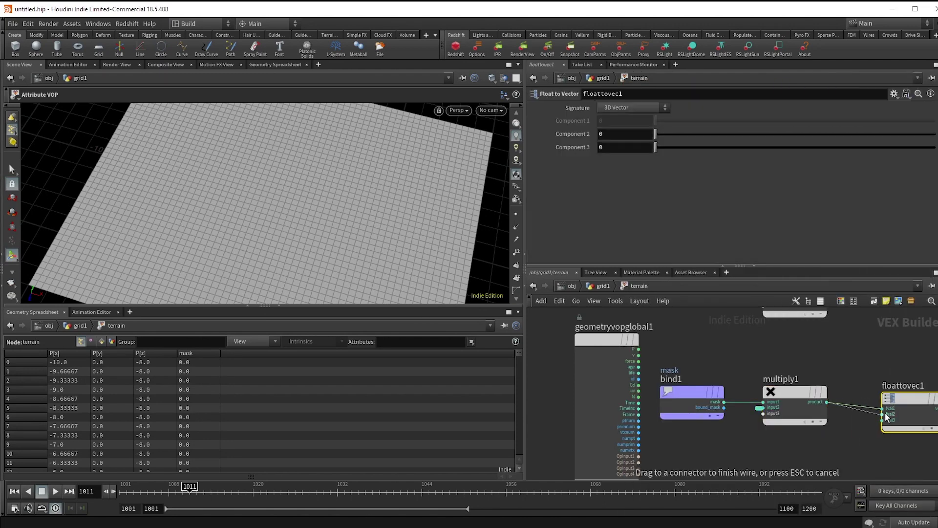
left_click_drag(889, 415, 861, 409)
Add an Add node with the global point position P wired into its first input
left_click_drag(639, 348, 702, 350)
scroll(702, 346, "down", 3)
middle_click_drag(899, 358, 841, 375)
key("Tab")
type("add")
key("Return")
scroll(825, 372, "up", 3)
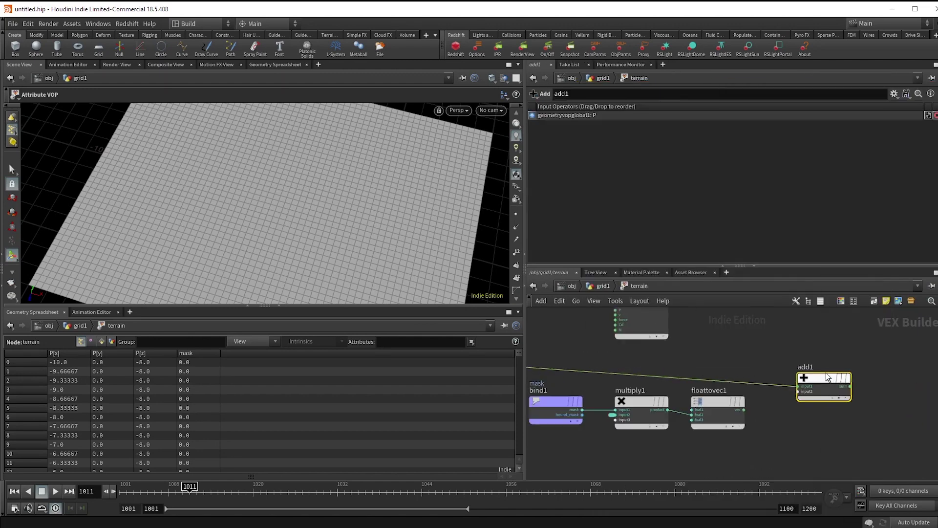
Wire the Float to Vector result into the Add node and the sum into the geometry output's P
left_click_drag(826, 372, 814, 367)
left_click(782, 390)
left_click(735, 413)
scroll(734, 413, "down", 3)
left_click_drag(669, 361, 813, 400)
scroll(813, 403, "up", 5)
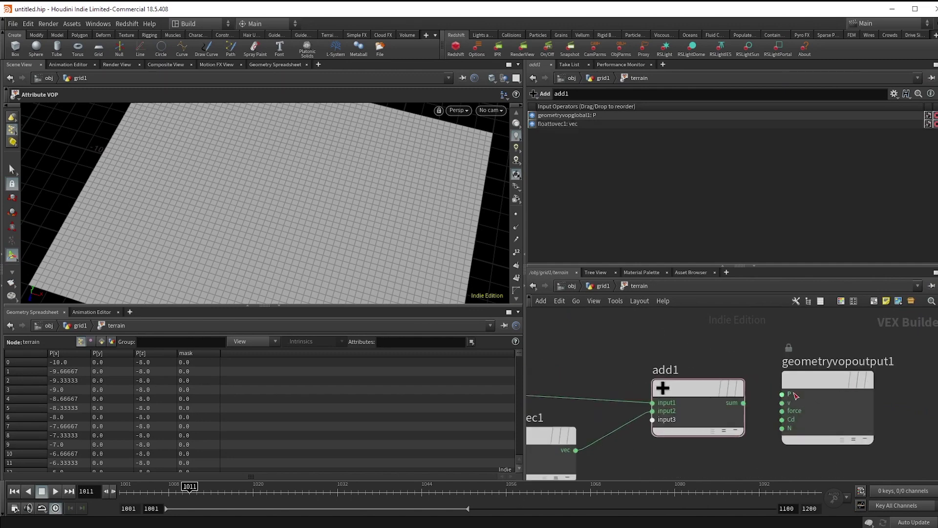
left_click(782, 394)
left_click(743, 403)
Set the terrain node's Input Number 2 to -1.6 and increase the blurring iterations on attribblur1
left_click(602, 287)
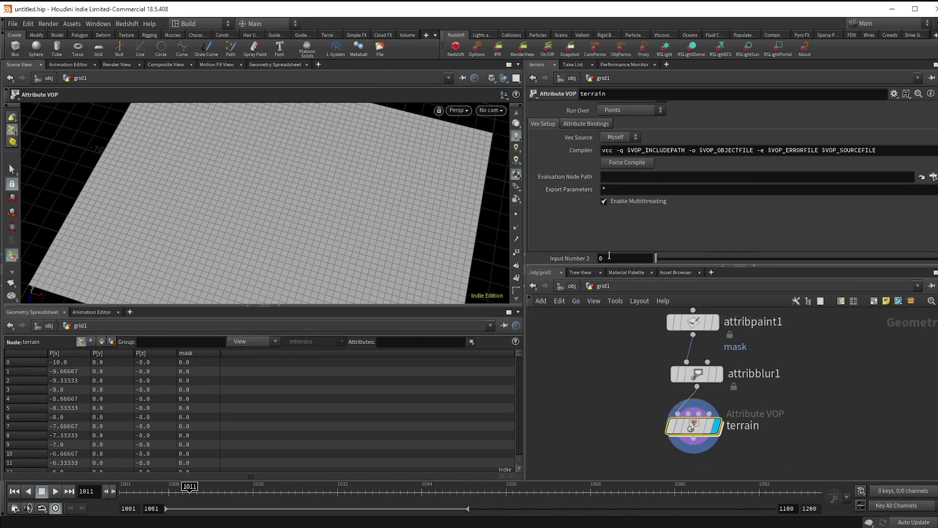
middle_click_drag(611, 254, 572, 256)
left_click_drag(440, 241, 476, 191, "alt")
middle_click_drag(613, 254, 600, 256)
left_click(697, 372)
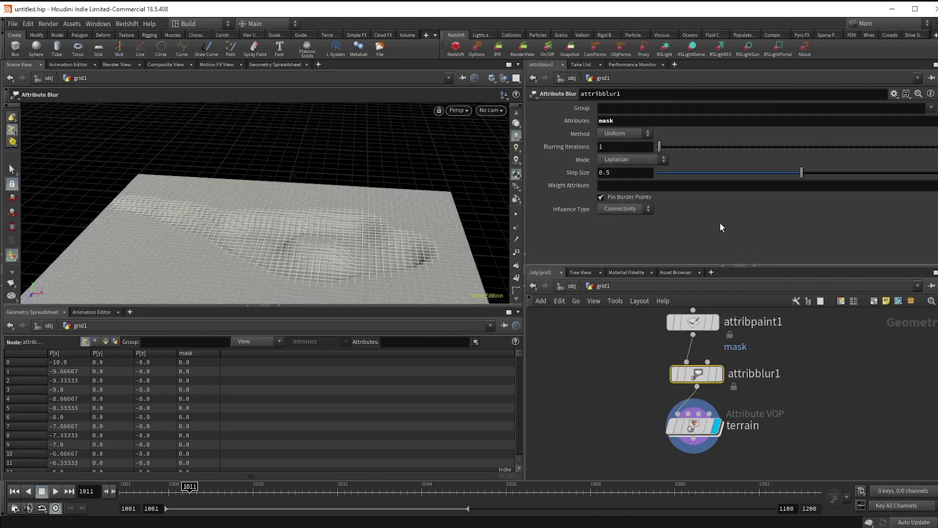
left_click_drag(659, 146, 685, 147)
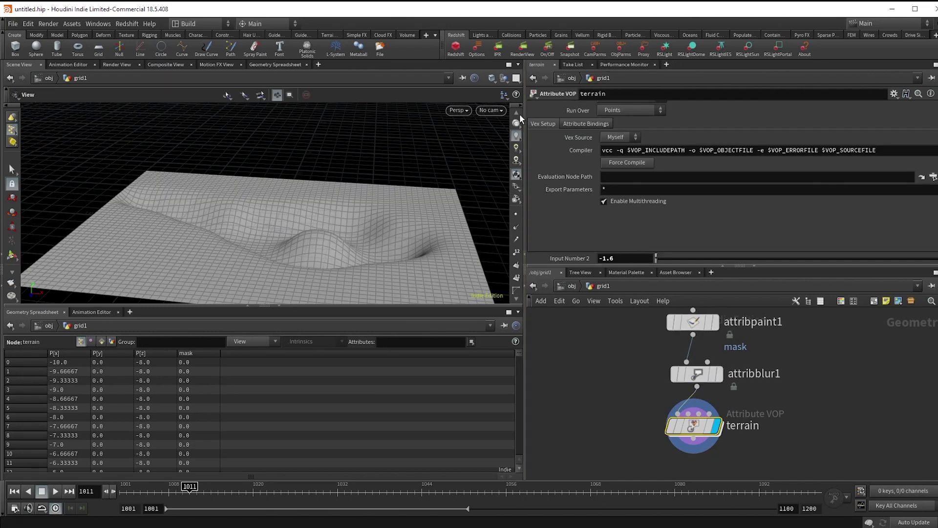
Inside the terrain VOP, add a Turbulent Noise node and wire the global P into its position input
double_click(696, 429)
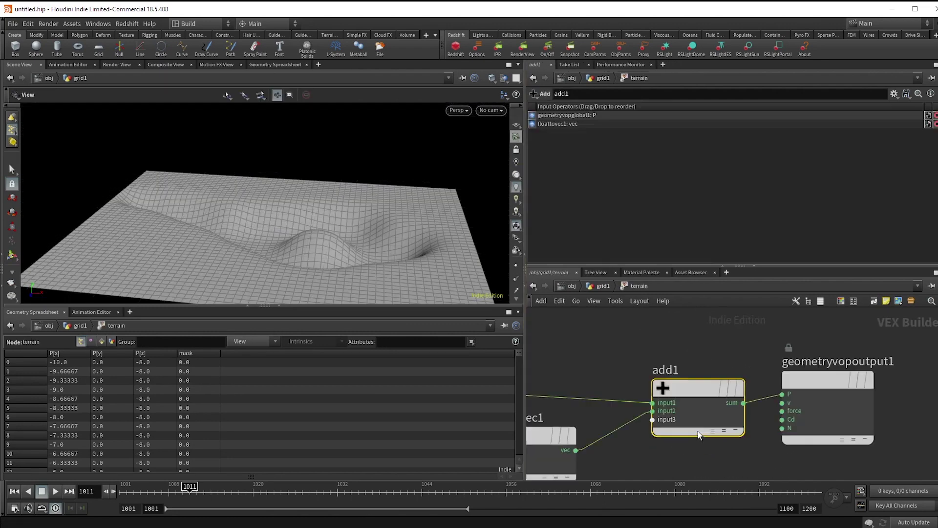
scroll(699, 434, "down", 5)
key("Tab")
type("t")
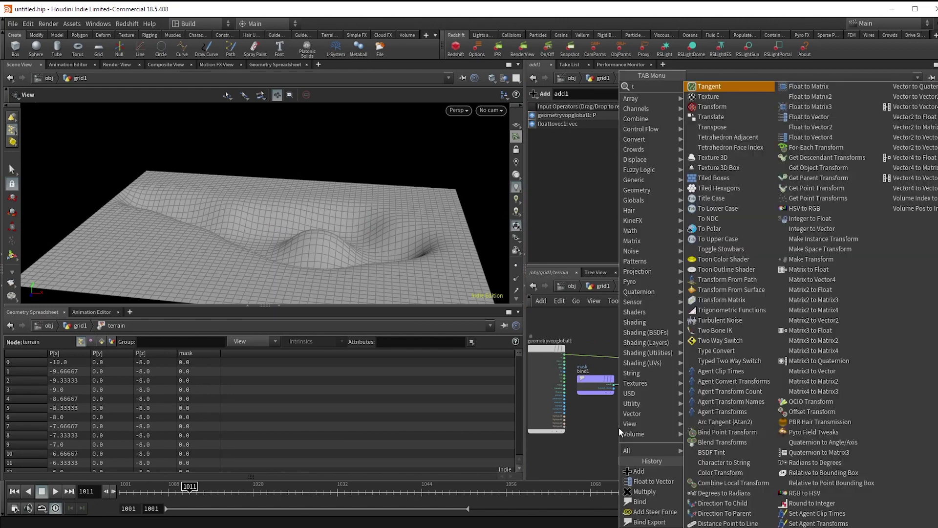
type("urb")
key("Return")
left_click(618, 441)
scroll(618, 440, "up", 3)
left_click(586, 436)
scroll(592, 456, "down", 3)
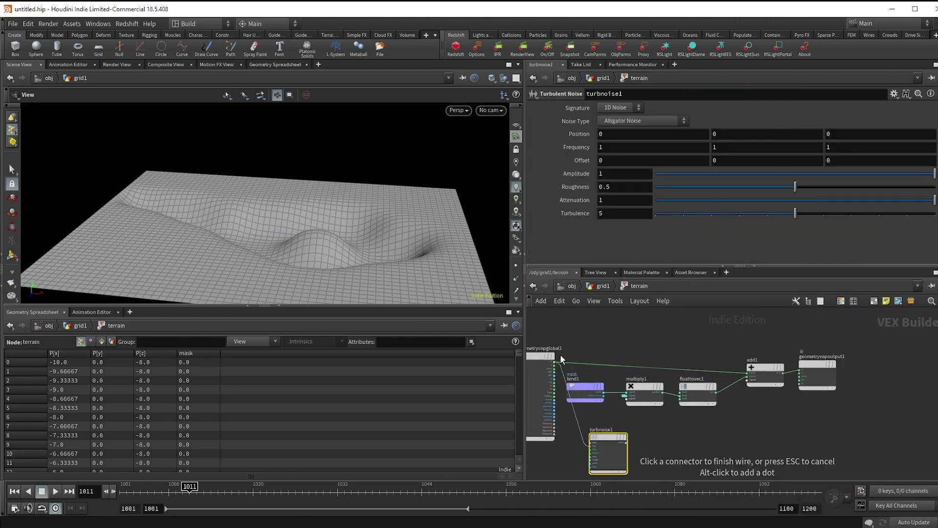
left_click(554, 362)
Duplicate the noise and Float to Vector nodes, and wire turbnoise1 through the vector copy's second component into the Add node
middle_click_drag(606, 462, 600, 418)
scroll(638, 386, "up", 3)
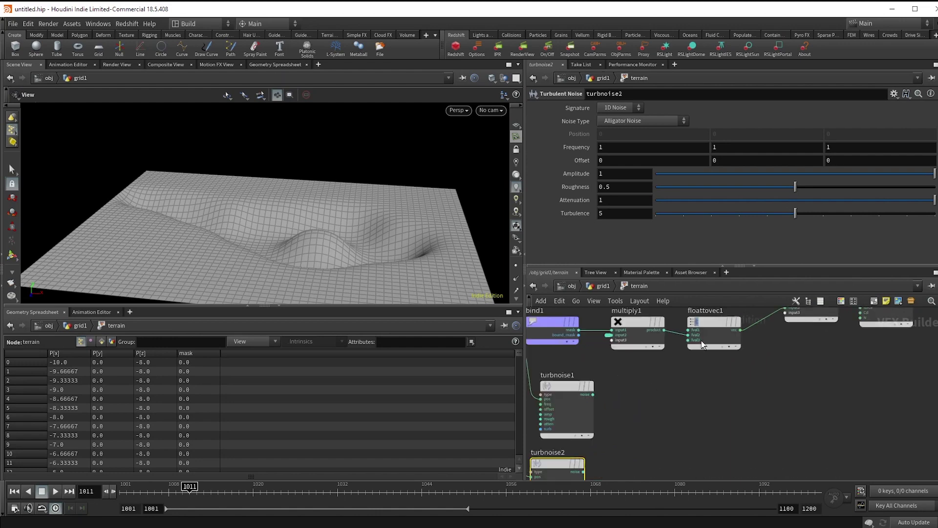
left_click_drag(715, 327, 701, 402, "alt")
left_click(592, 393)
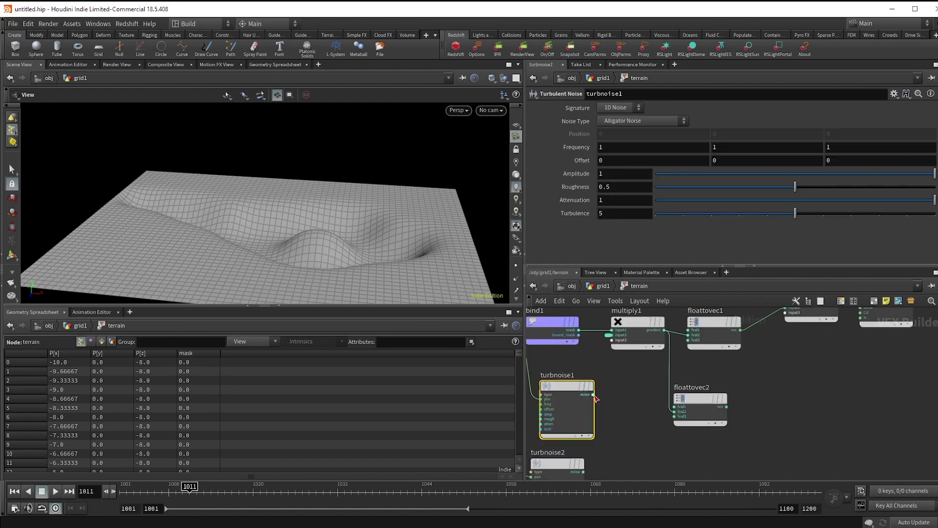
left_click(674, 411)
left_click(723, 406)
middle_click_drag(786, 322, 764, 365)
left_click(764, 364)
Set turbnoise1's frequency to 0.3 on all axes and insert a Clamp node between it and floattovec2
middle_click_drag(643, 421, 704, 388)
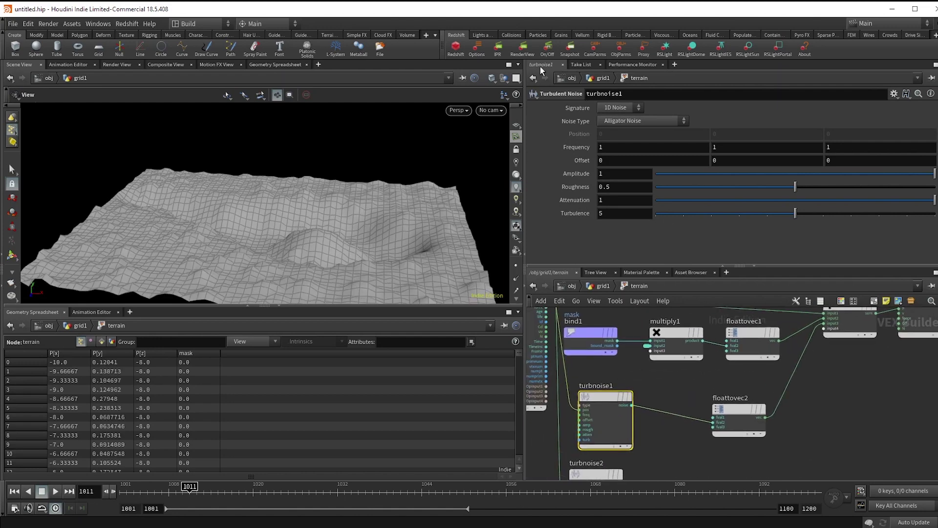
middle_click_drag(567, 146, 532, 143)
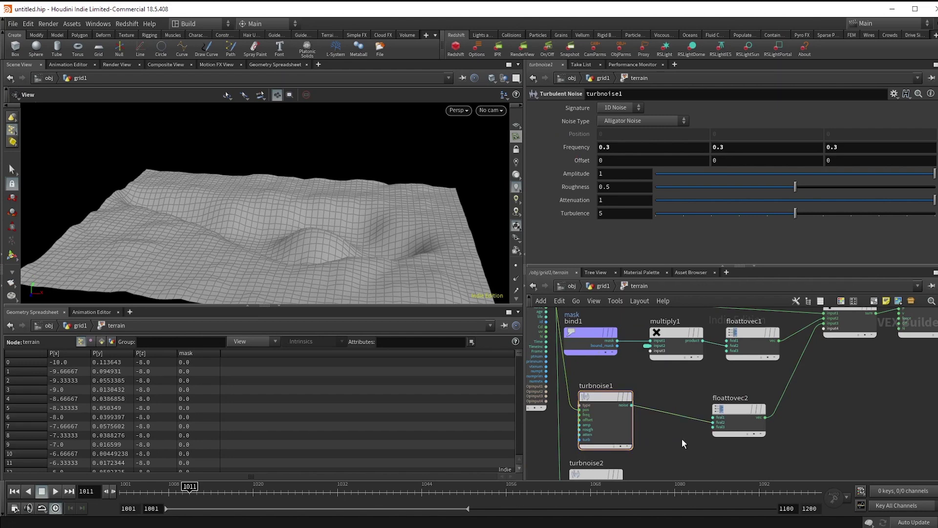
key("Tab")
type("cla")
key("Return")
left_click_drag(683, 443, 681, 409)
left_click(615, 137)
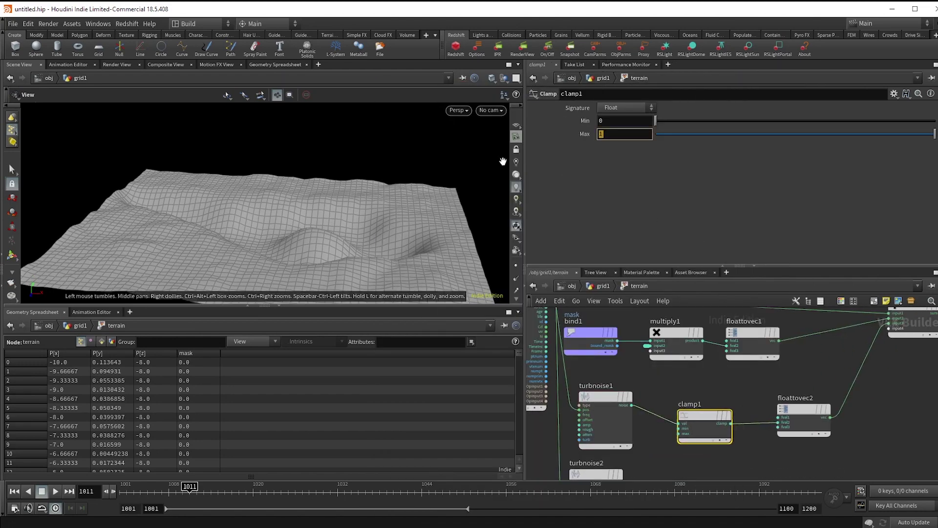
key("Return")
Change turbnoise2's signature to 3D Noise and wire its noise output into the Add node
scroll(705, 474, "down", 1)
middle_click_drag(705, 473, 670, 419)
scroll(602, 430, "up", 2)
left_click(592, 430)
left_click(620, 107)
left_click(615, 120)
scroll(664, 442, "down", 3)
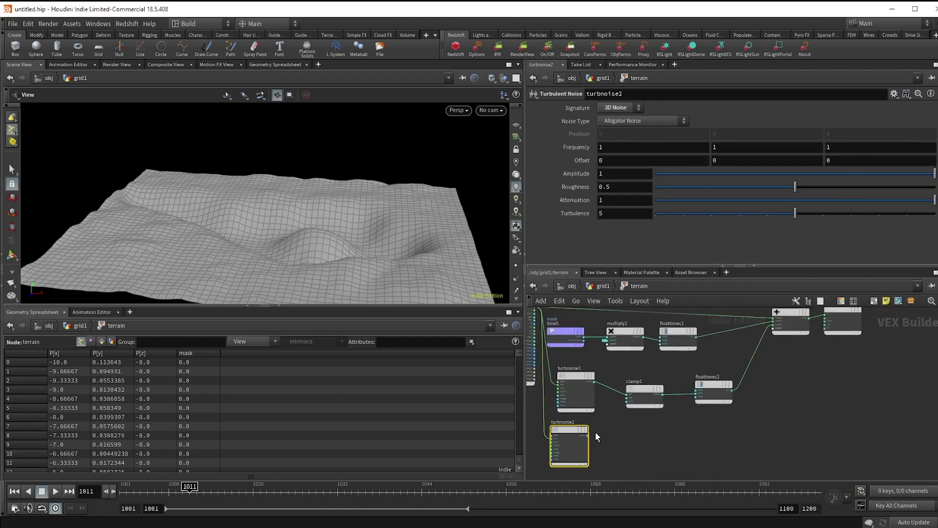
left_click(775, 330)
Set turbnoise2's frequency to 0.6 on all axes, amplitude to 0.935 and roughness to 0.627
left_click(582, 449)
mouse_move(582, 152)
middle_mouse_down()
mouse_move(567, 165)
mouse_move(582, 152)
middle_mouse_up()
left_click_drag(856, 174, 925, 175)
left_click_drag(788, 192, 831, 189)
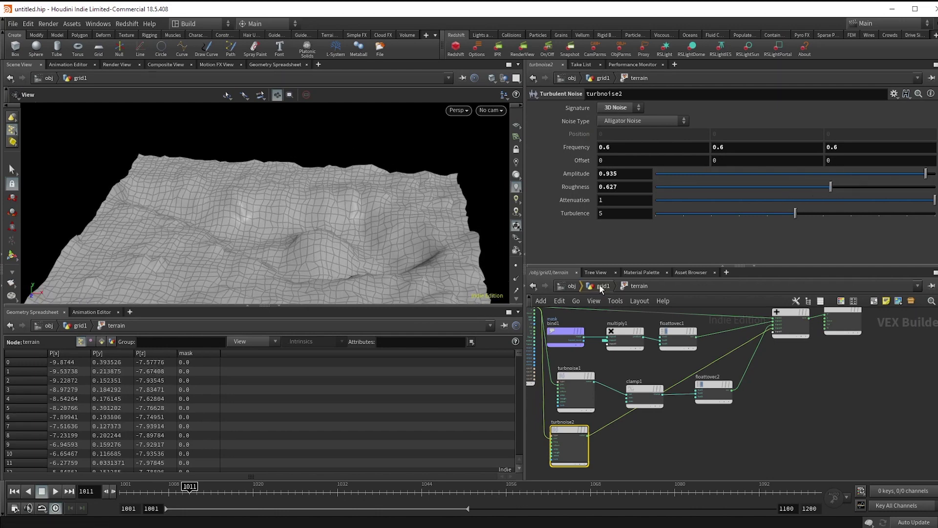
Back at the grid1 level, add and display a Remesh node after terrain with a target size of 0.525
key("u")
key("Tab")
type("reme")
key("Return")
left_click(681, 417)
left_click(703, 439)
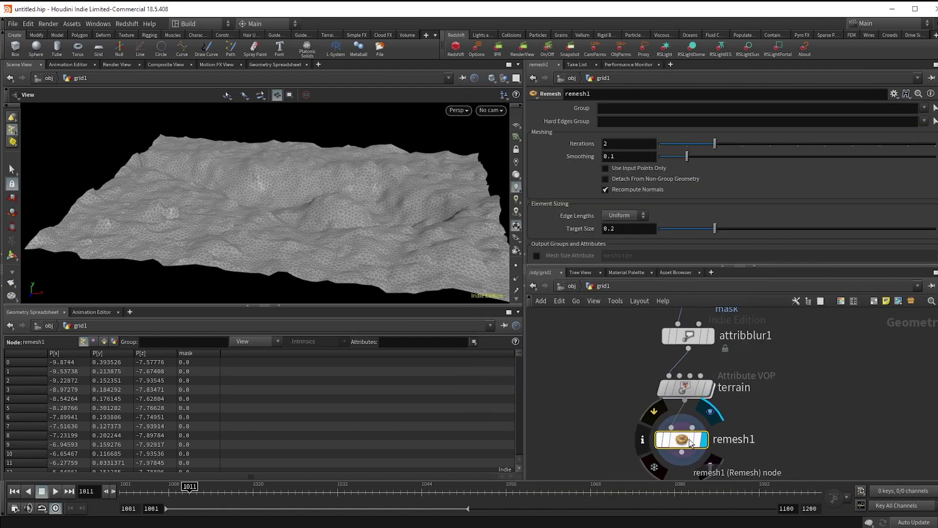
left_click_drag(746, 231, 804, 232)
Switch the viewport display to Smooth Shaded and view the terrain from a lower angle
mouse_move(273, 215)
left_mouse_down()
mouse_move(277, 239)
mouse_move(298, 210)
left_mouse_up()
left_click(491, 78)
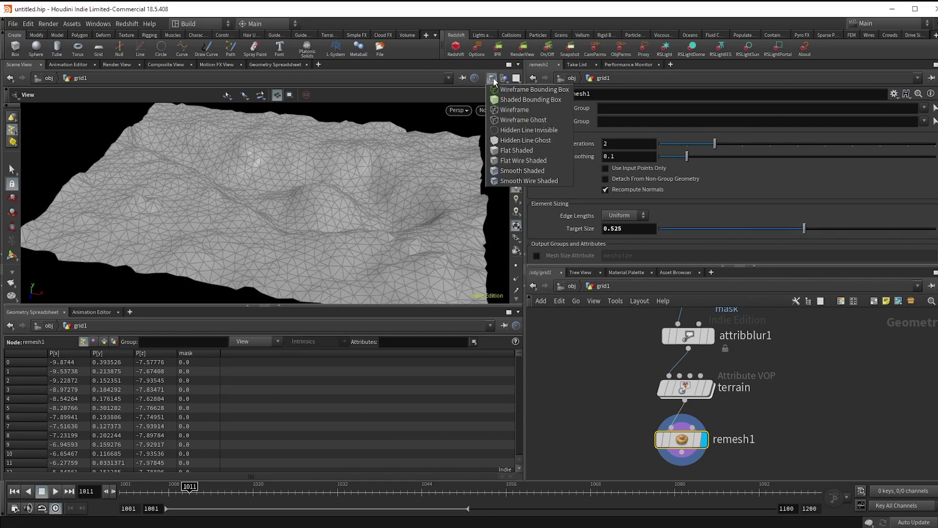
left_click(510, 172)
left_click_drag(312, 239, 401, 215)
scroll(638, 388, "down", 1)
middle_click_drag(745, 419, 743, 389)
scroll(677, 418, "up", 1)
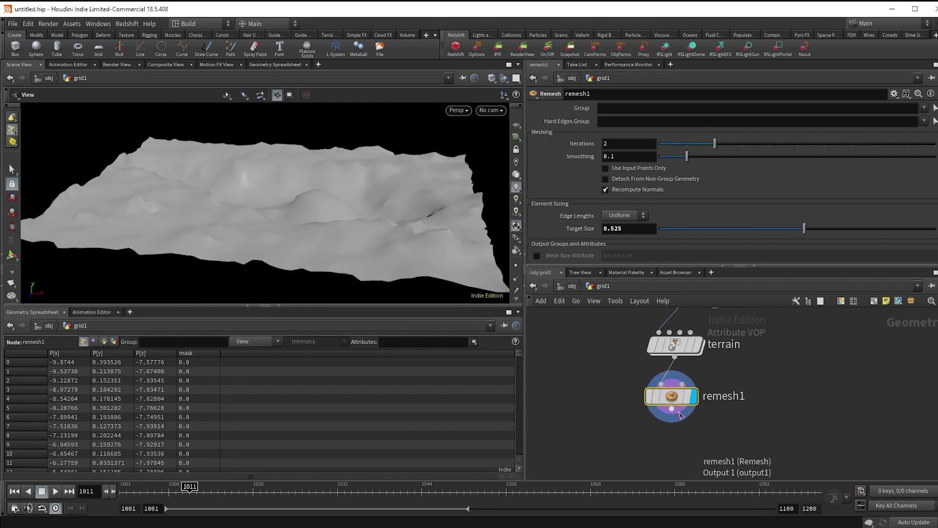
Add a PolyBevel node after remesh1 and display its result
left_click(671, 409)
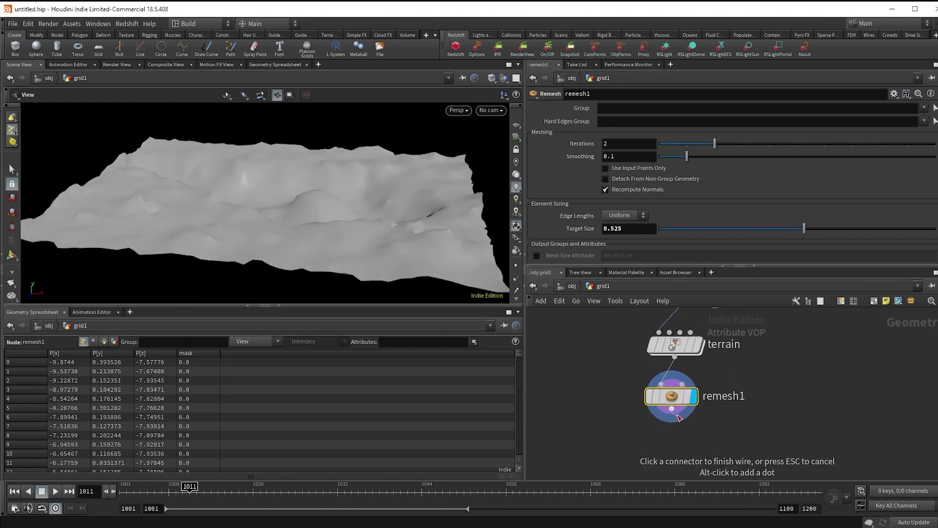
key("Tab")
type("beve")
key("Return")
left_click(667, 449)
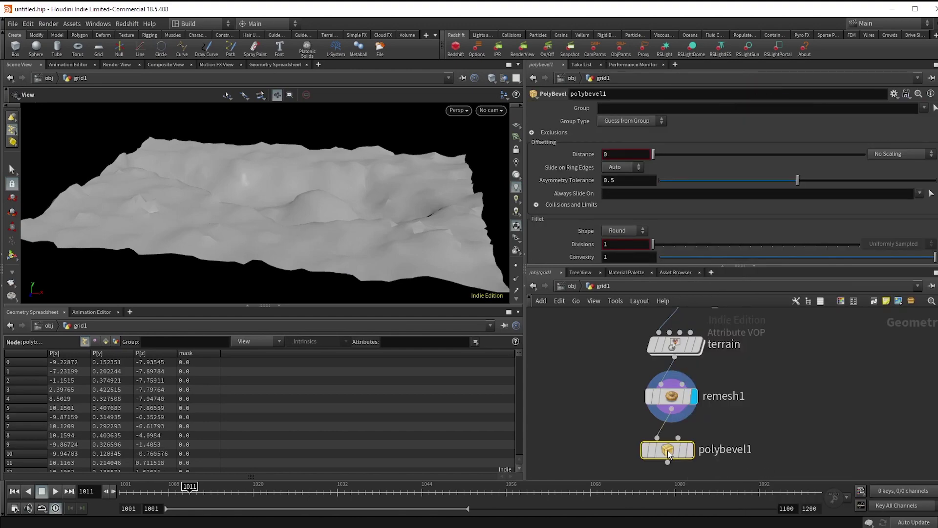
left_click(689, 449)
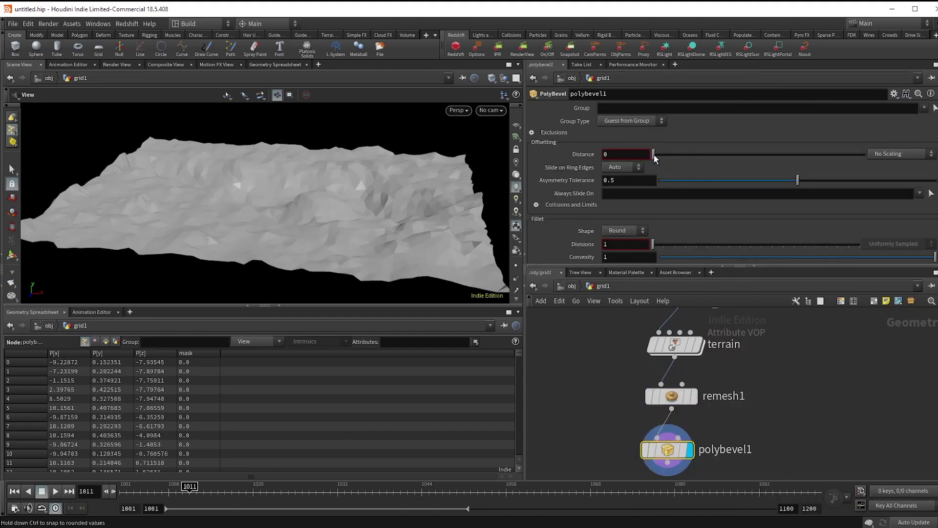
Set the PolyBevel distance to 0.01, checking the bevelled edges in wireframe and shaded display
key("w")
right_click_drag(333, 241, 626, 230)
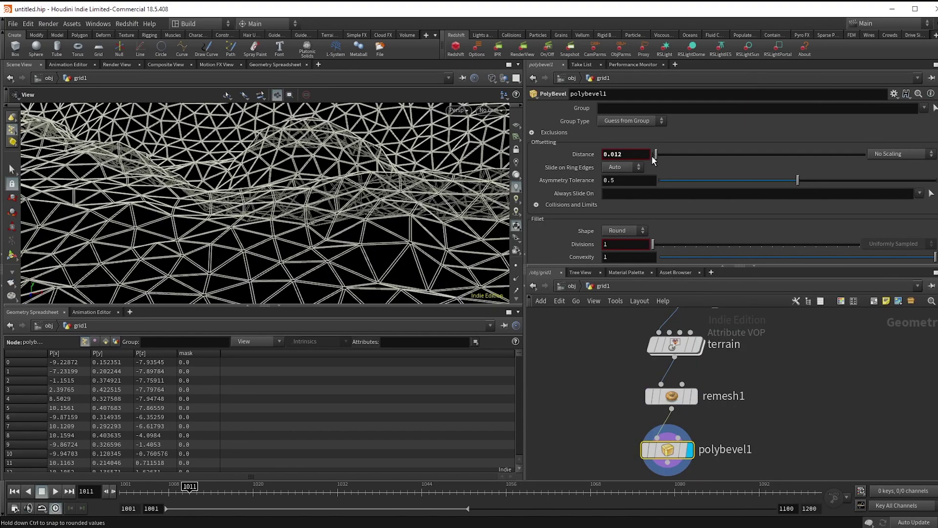
left_click_drag(656, 157, 655, 155)
key("w")
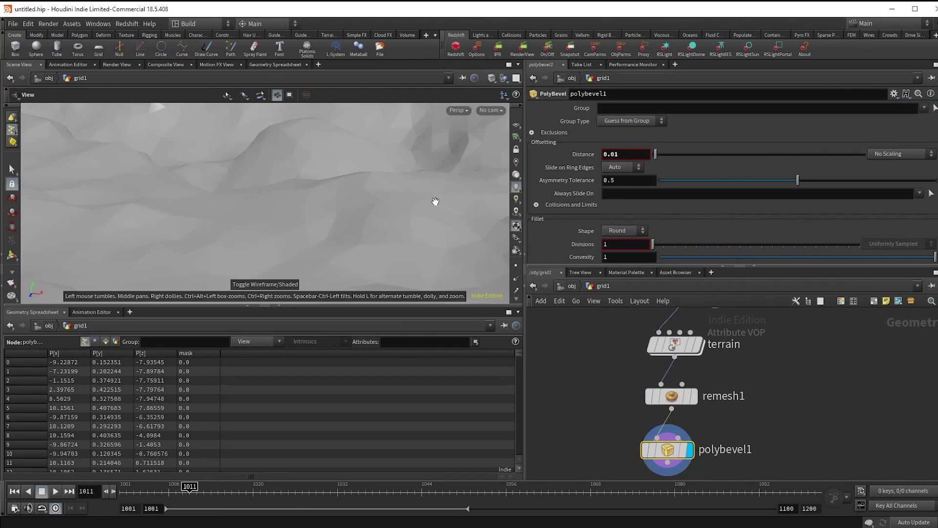
mouse_move(434, 200)
right_mouse_down()
mouse_move(240, 206)
mouse_move(381, 243)
mouse_move(415, 235)
mouse_move(410, 245)
right_mouse_up()
left_click_drag(410, 245, 391, 224)
right_click_drag(391, 225, 420, 221)
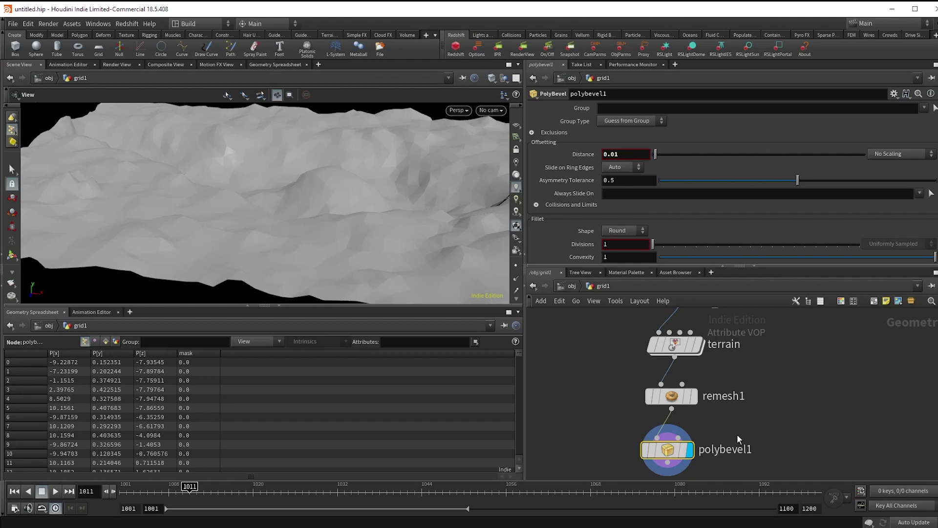
Add a Facet node after polybevel1 and display it
scroll(733, 439, "down", 2)
left_click(683, 462)
scroll(717, 406, "down", 1)
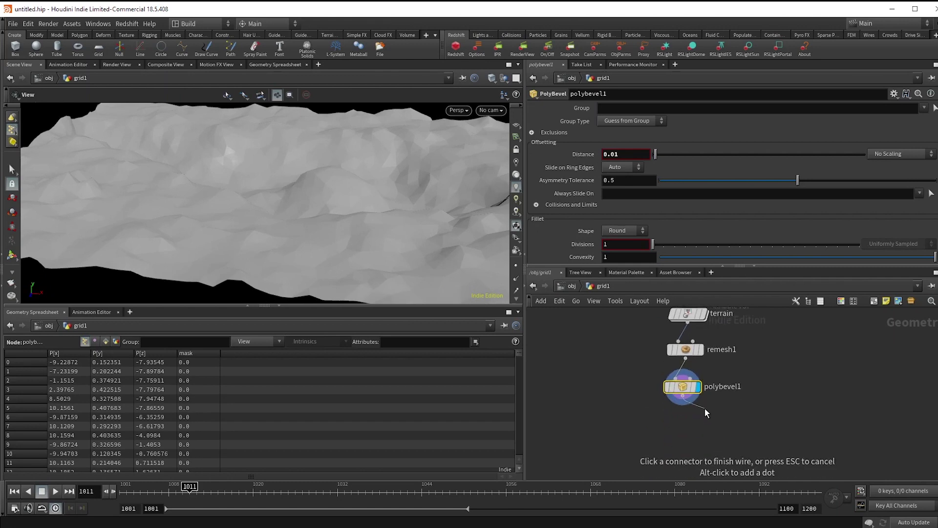
scroll(704, 409, "down", 1)
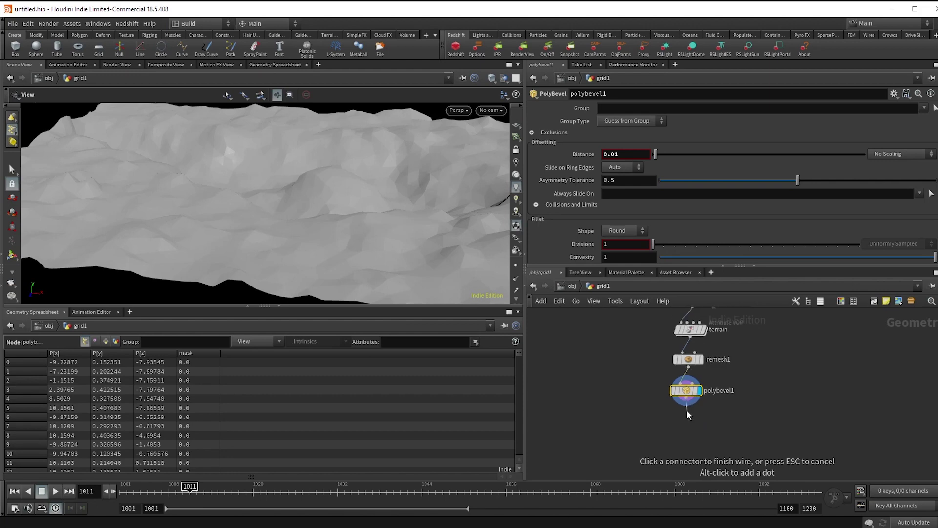
key("Tab")
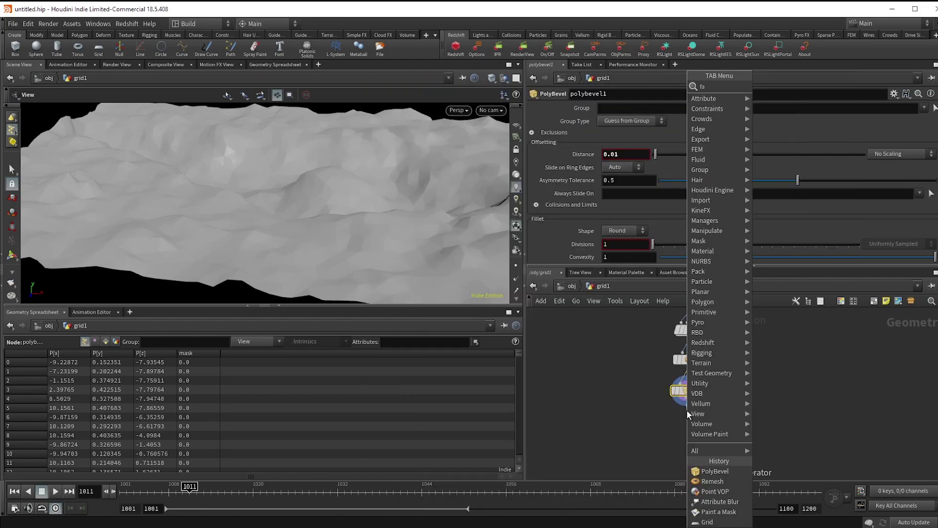
type("facet")
key("Return")
left_click(686, 428)
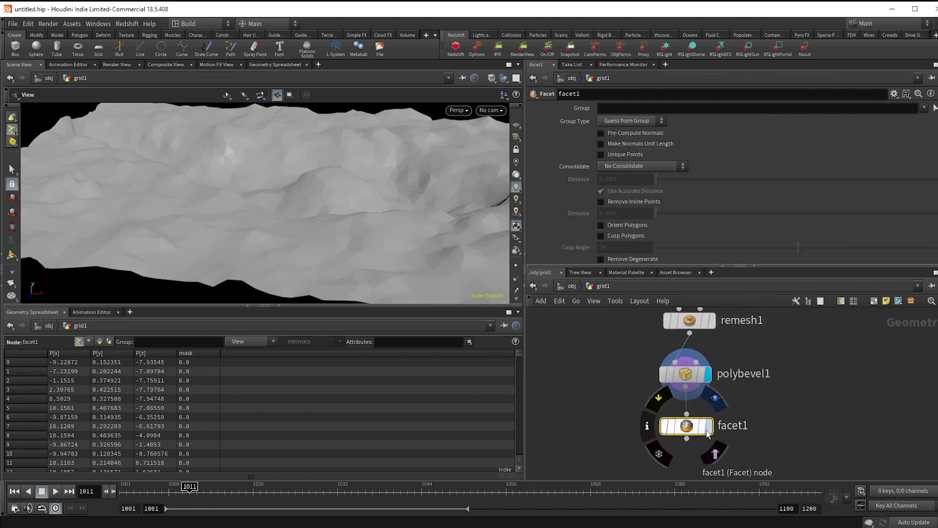
left_click(707, 426)
Enable Cusp Polygons on facet1 with a cusp angle of 0 and inspect the faceted terrain
left_click(608, 235)
left_click_drag(299, 251, 374, 213)
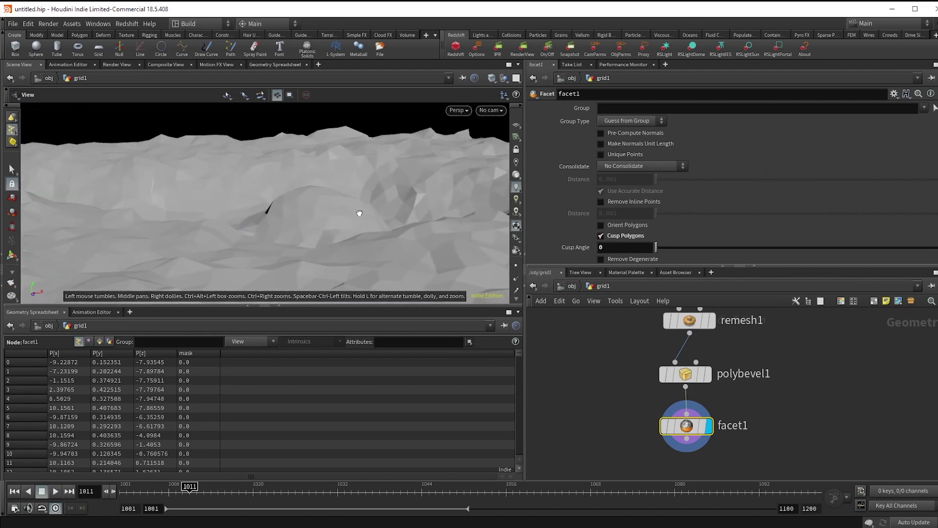
right_click_drag(348, 213, 247, 220)
left_click_drag(248, 220, 301, 234)
right_click_drag(302, 234, 321, 241)
scroll(723, 388, "down", 6)
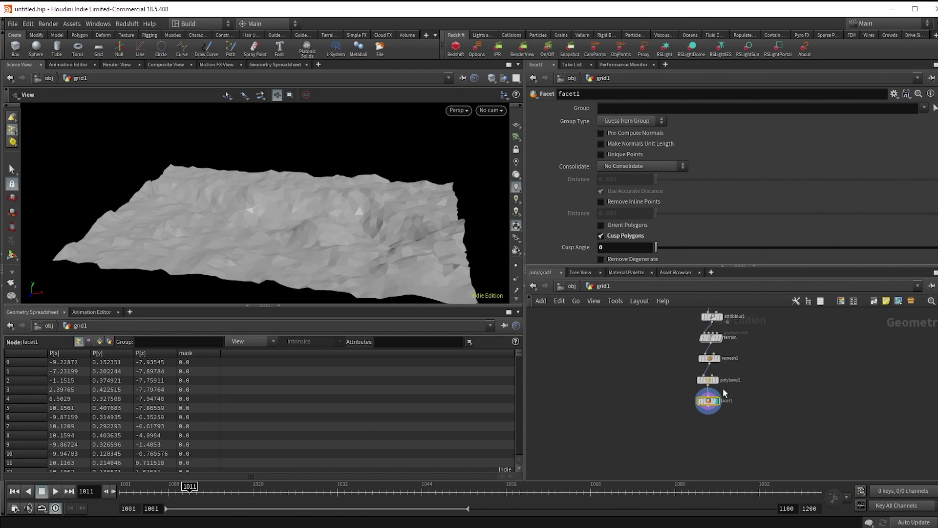
Duplicate the whole grid-to-facet chain beside the original and remove the copied mask paint and blur nodes
left_click_drag(744, 422, 713, 327)
scroll(724, 373, "up", 4)
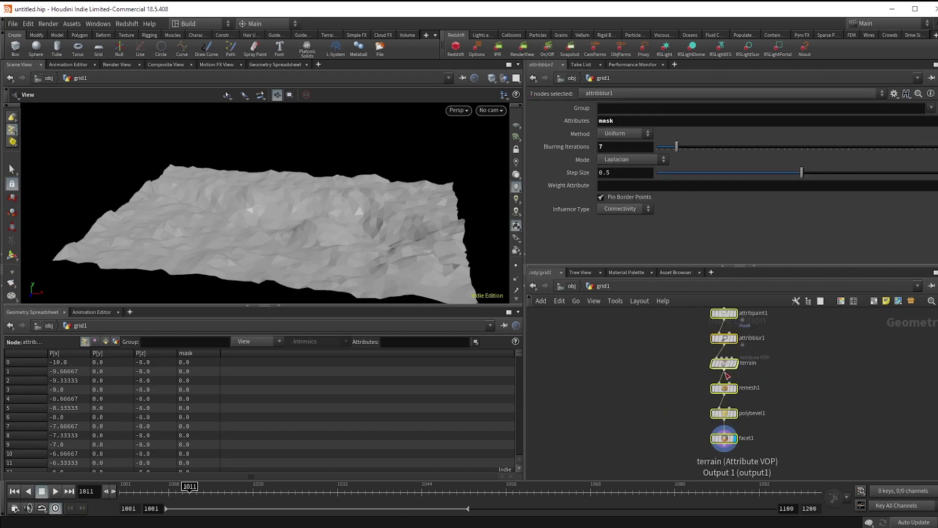
left_click_drag(725, 362, 794, 357, "alt")
scroll(825, 372, "up", 3)
left_click_drag(820, 409, 731, 362)
left_click(753, 432)
Inside terrain1, delete the mask bind, multiply1, turbnoise1, clamp1 and both float-to-vector nodes, keeping turbnoise2
double_click(752, 432)
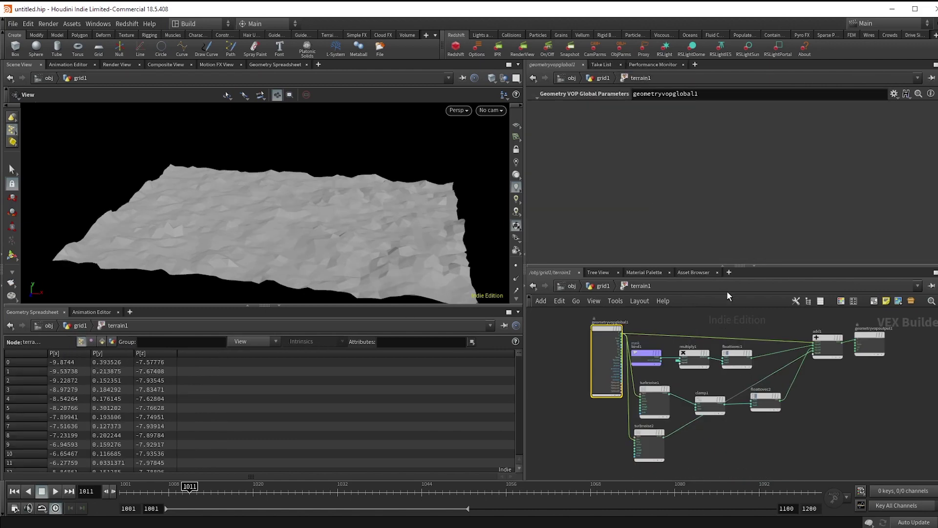
left_click_drag(755, 324, 630, 370)
key("Delete")
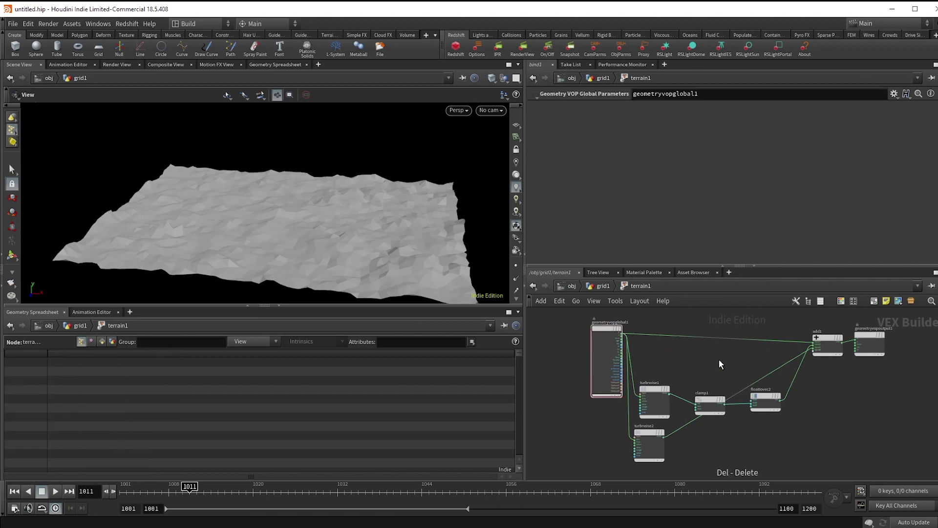
left_click_drag(801, 417, 661, 380)
key("Delete")
Promote turbnoise2's freq, offset, amp and rough inputs as parameters and return to the grid1 level
scroll(635, 430, "up", 10)
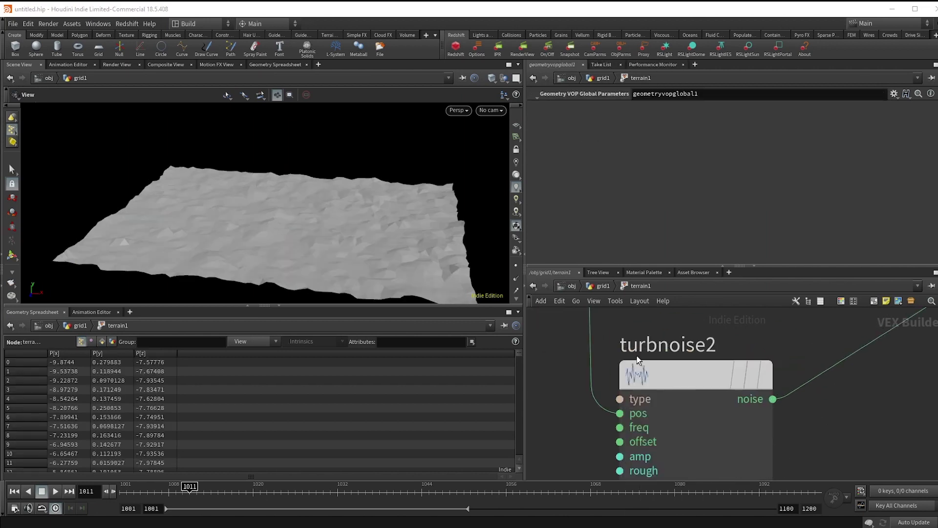
middle_click_drag(602, 447, 602, 412)
middle_click(619, 410)
middle_click(619, 413)
left_click(635, 353)
middle_click(625, 398)
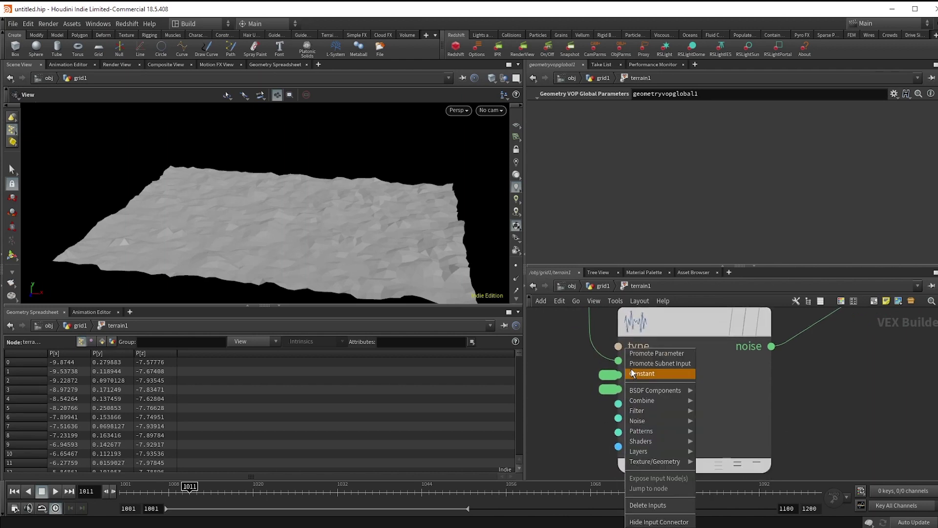
left_click(633, 354)
middle_click(620, 416)
left_click(632, 355)
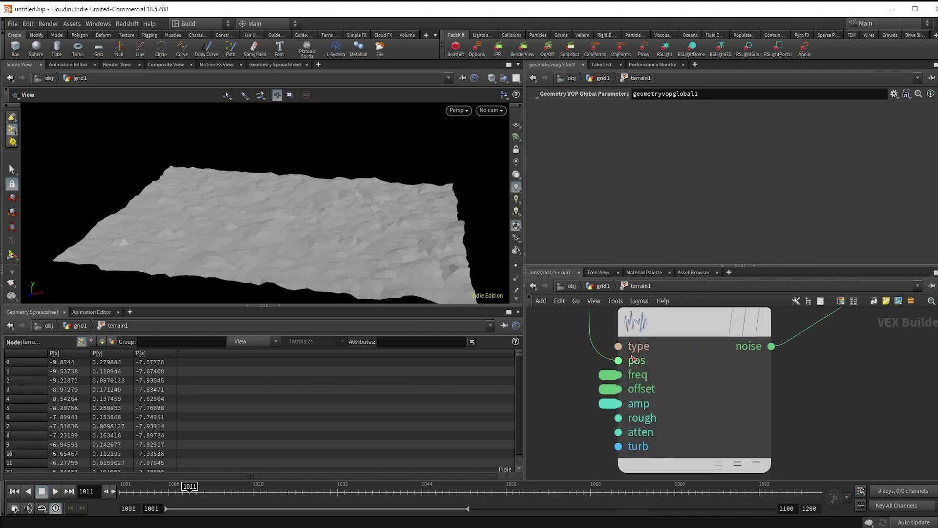
left_click(599, 285)
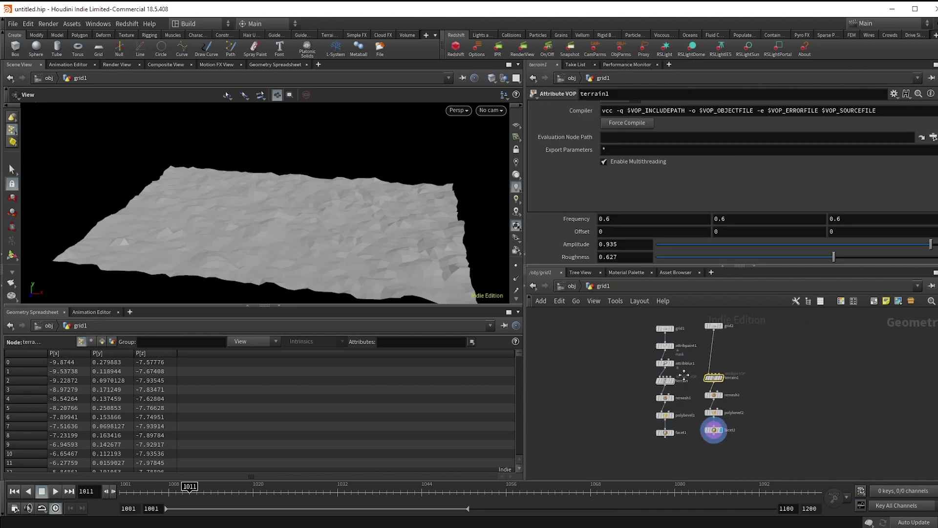
Add a Merge node below the two chains and wire facet1 and facet2 into it
scroll(675, 423, "up", 3)
left_click(648, 391)
key("Tab")
type("mer")
key("Return")
left_click(647, 414)
left_click(731, 396)
left_click(653, 414)
Insert a Color node on the wire between facet2 and merge1
key("Tab")
type("color")
key("Return")
left_click(719, 421)
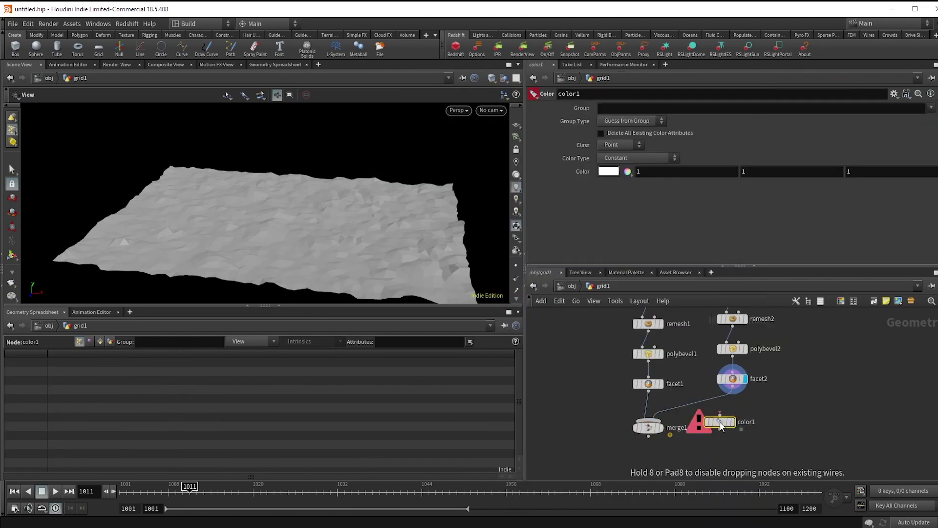
left_click_drag(720, 421, 717, 409)
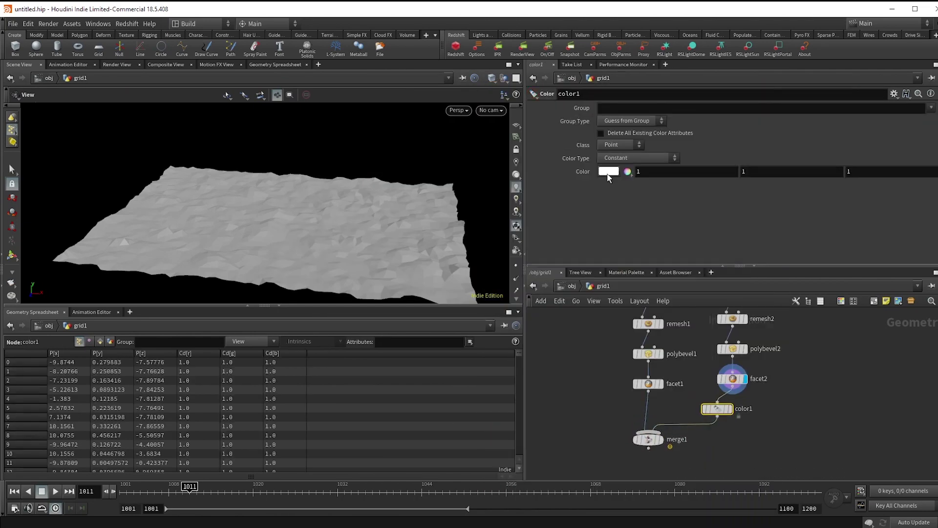
Set color1 to a light blue of 0, 0.555, 1 and display merge1
left_click(608, 172)
left_click(611, 142)
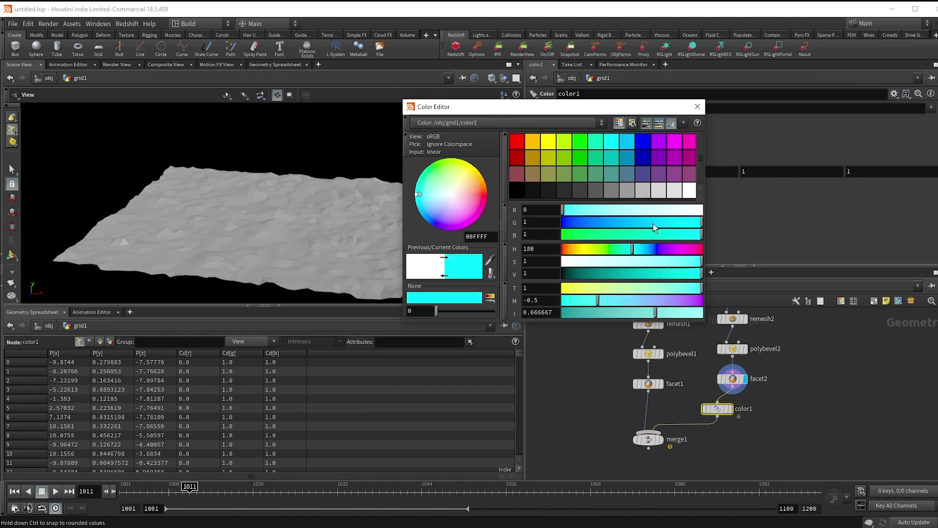
left_click_drag(652, 224, 640, 223)
left_click(697, 108)
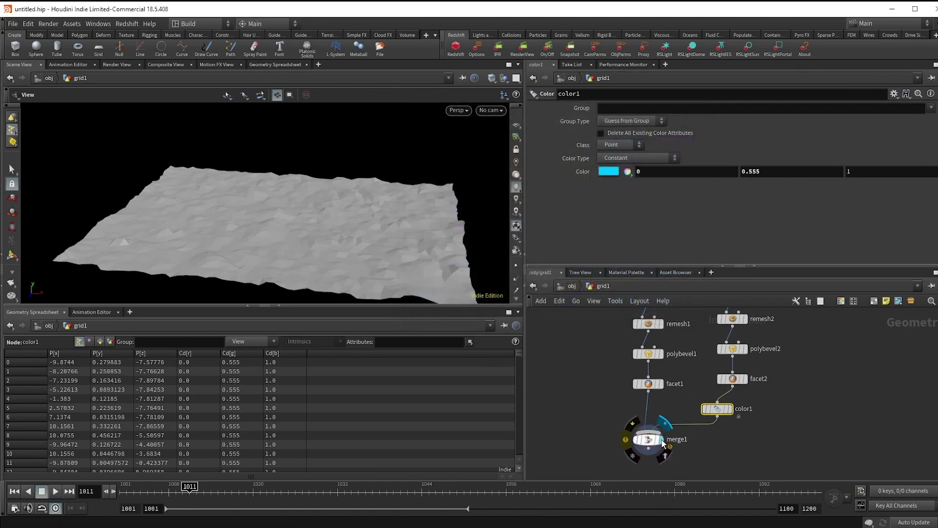
left_click(660, 439)
Copy the Color node onto the wire between facet1 and merge1 and set it to green (0.107008, 0.836, 0.167757)
left_click_drag(717, 408, 654, 419, "alt")
left_click(607, 171)
left_click(579, 159)
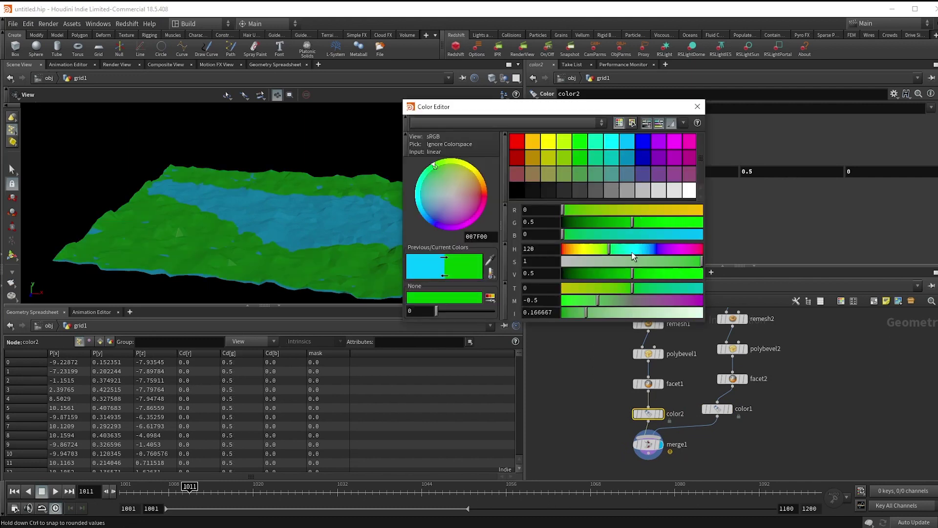
left_click_drag(625, 250, 610, 249)
left_click_drag(691, 263, 679, 274)
left_click(680, 272)
left_click(692, 106)
Lower the water surface by setting grid2's Y center to -0.5
scroll(776, 416, "down", 5)
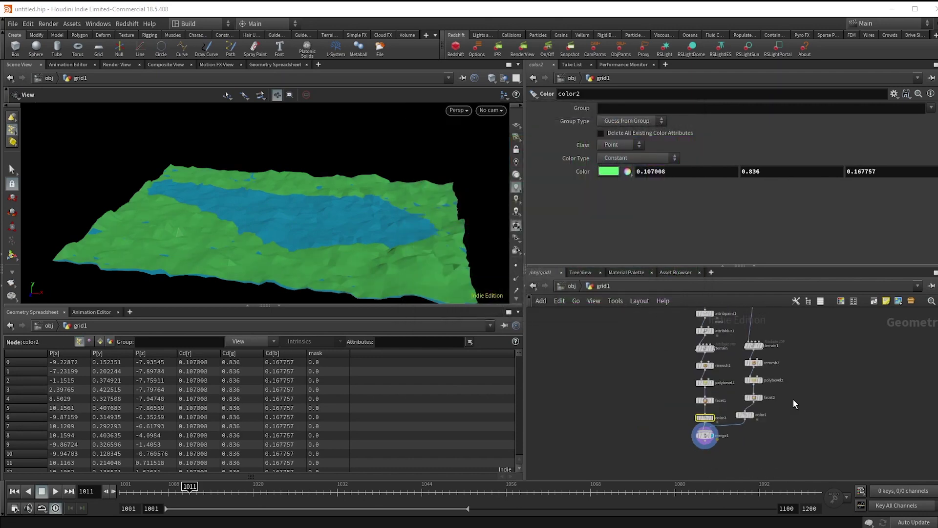
middle_click_drag(792, 399, 745, 427)
scroll(724, 398, "up", 5)
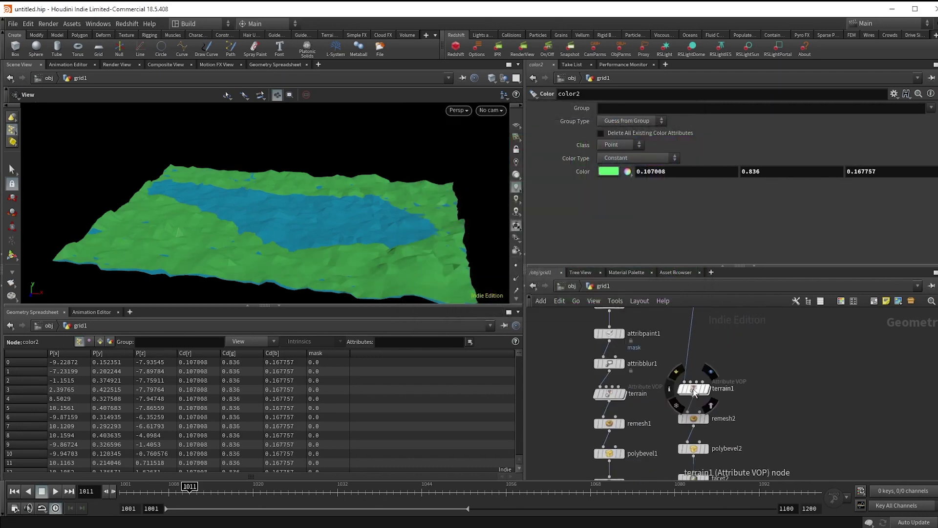
left_click(694, 391)
middle_click_drag(696, 342, 688, 397)
left_click(684, 355)
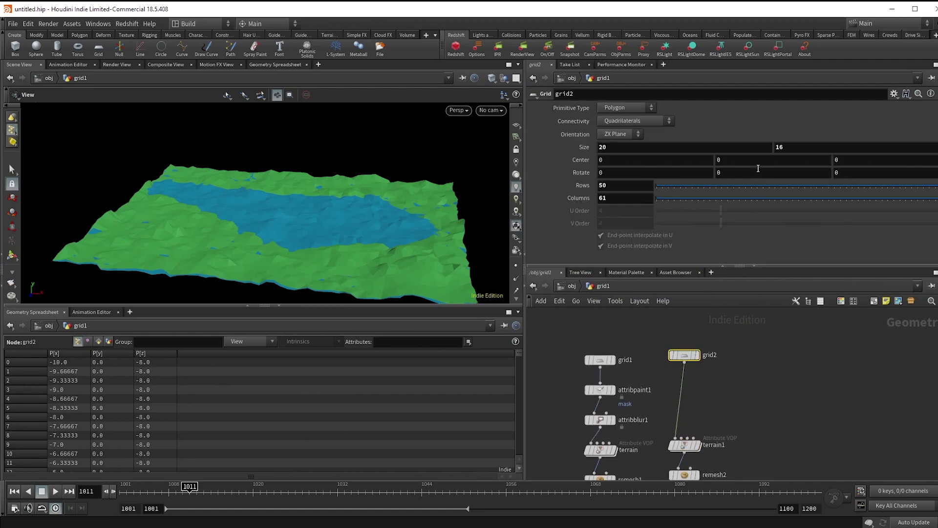
middle_click_drag(757, 160, 721, 161)
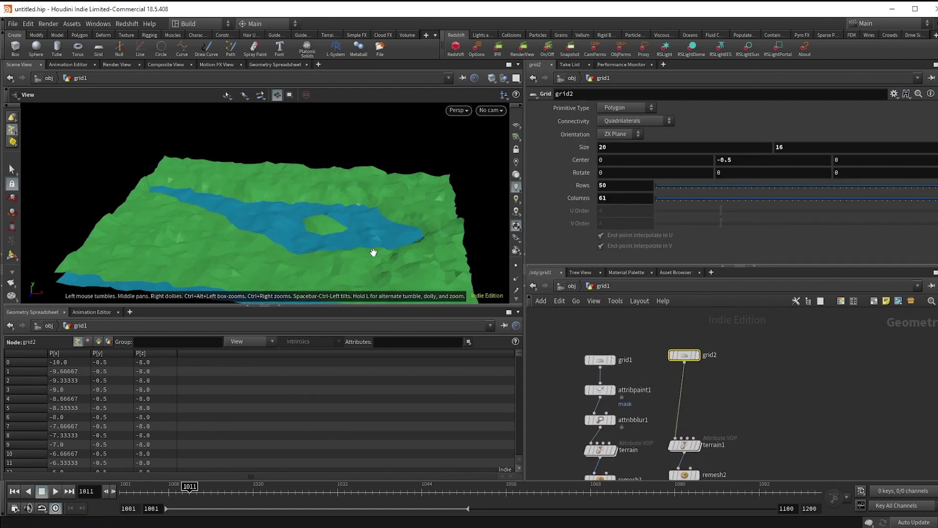
Set terrain1's noise frequency to 1, 1, 1.4 and its amplitude to 0.807
middle_click_drag(703, 412, 704, 378)
scroll(687, 403, "up", 3)
left_click(684, 415)
middle_click(575, 219, "ctrl")
middle_click_drag(630, 215, 670, 216)
key("ctrl+z")
middle_click_drag(852, 220, 890, 224)
key("ctrl+z")
left_click_drag(931, 244, 913, 244)
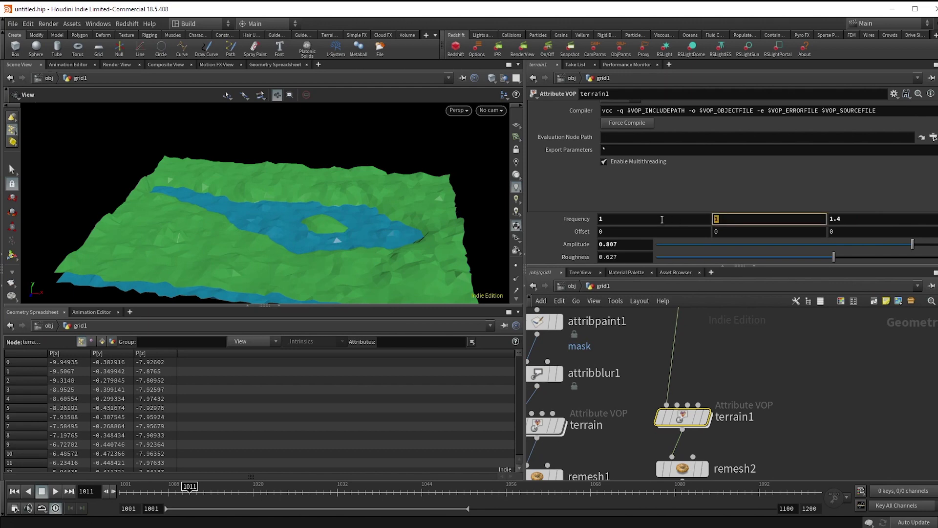
Animate terrain1's Y offset with the expression $F*.1 and preview the water motion by playing the timeline
key("Tab")
type("$F*.1")
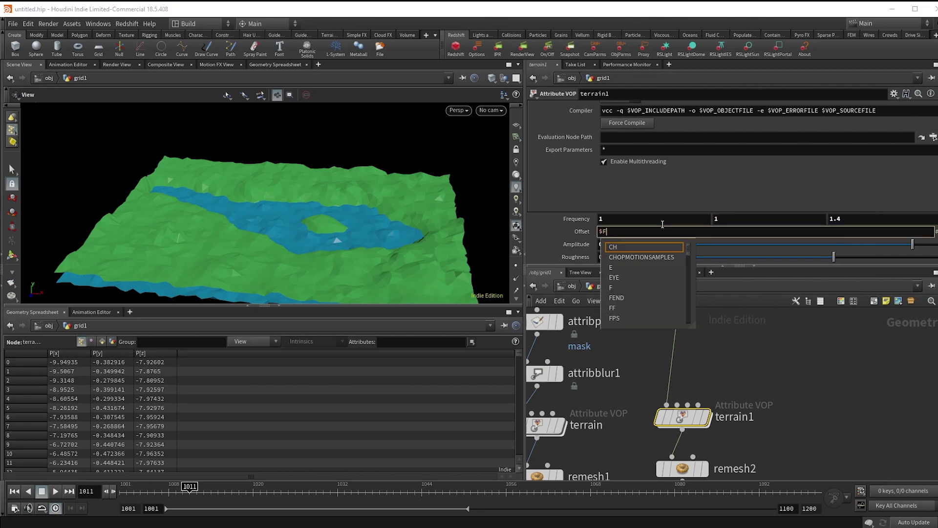
key("Return")
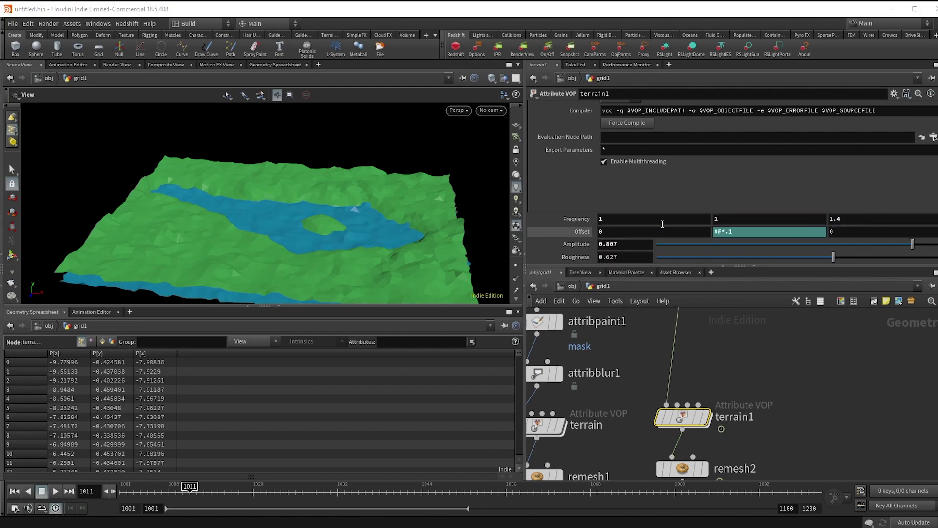
left_click(56, 491)
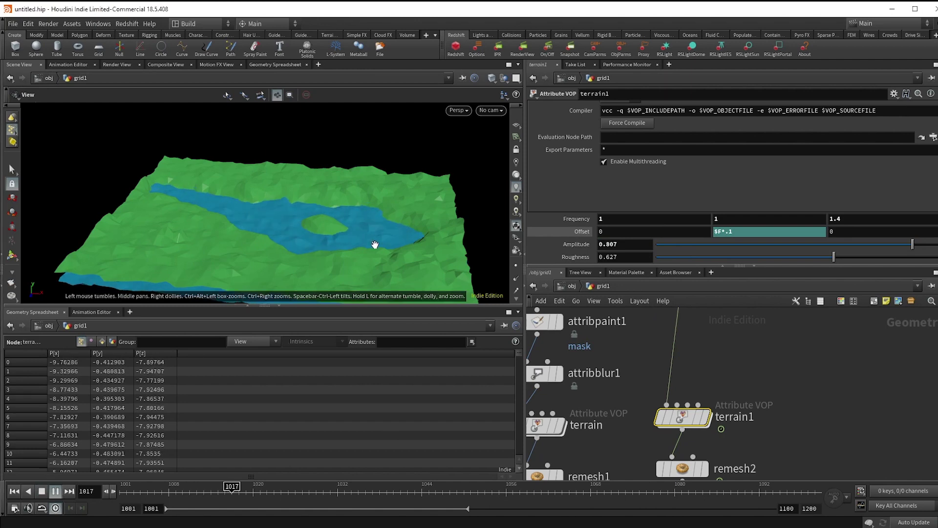
scroll(658, 432, "down", 3)
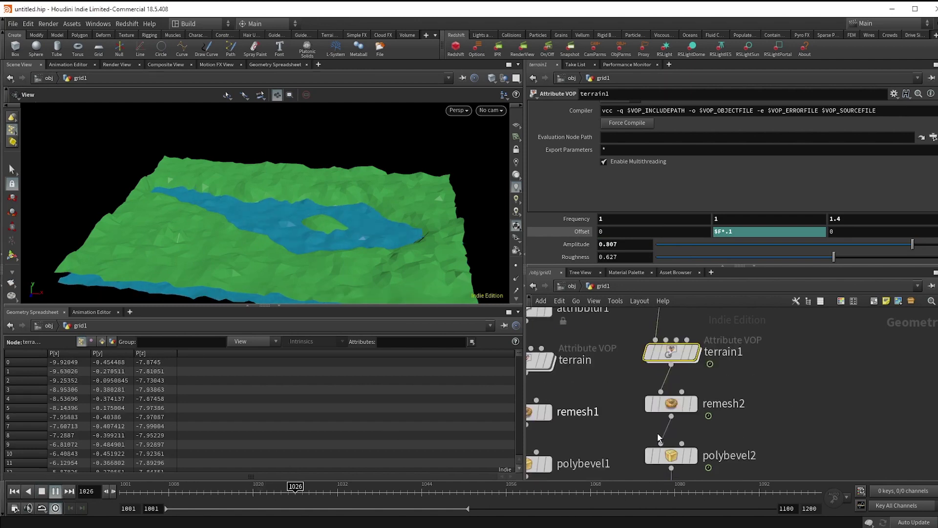
left_click(55, 491)
Move terrain1 below remesh2 in the water chain and play the animation again
middle_click_drag(738, 387, 739, 408)
mouse_move(679, 423)
left_click_drag(680, 427, 673, 341)
left_click(56, 492)
scroll(281, 237, "up", 3)
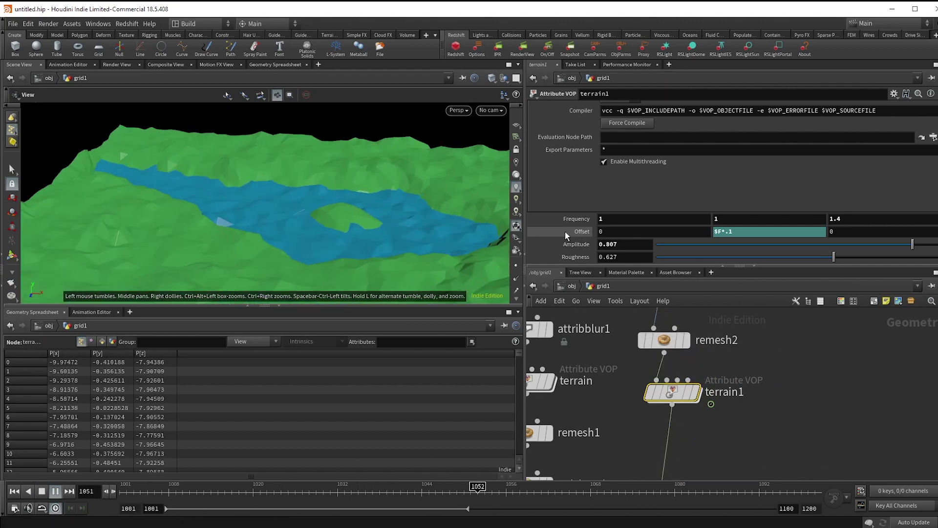
Slow the water animation by changing terrain1's Y offset expression to $F*.01
left_click(736, 231)
type("0")
key("Return")
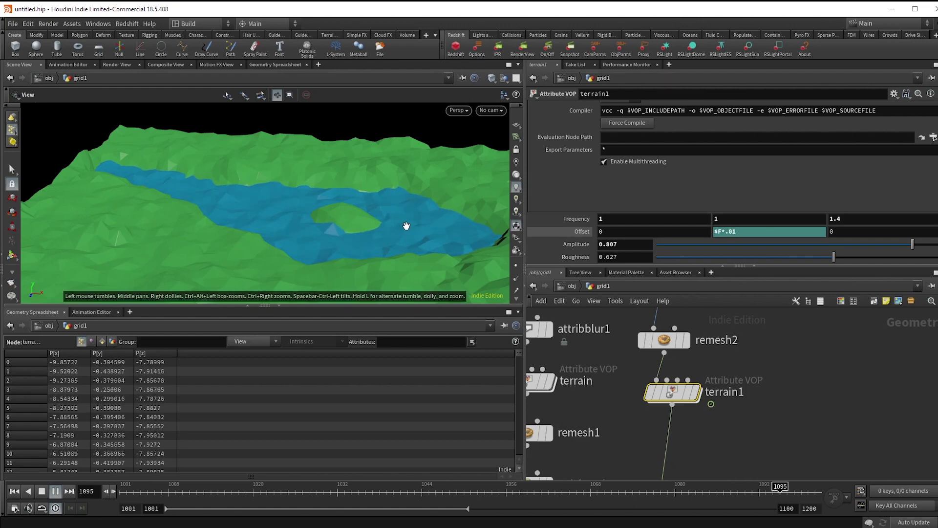
Stop the water animation, return to frame 1001 and auto-arrange the nodes in the network
left_click_drag(362, 215, 362, 242)
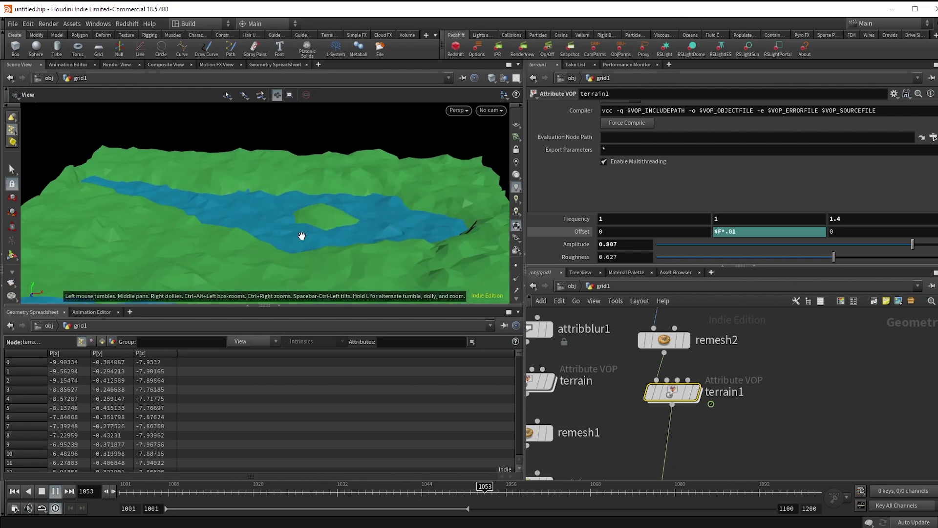
left_click(54, 491)
left_click(14, 491)
scroll(724, 432, "down", 10)
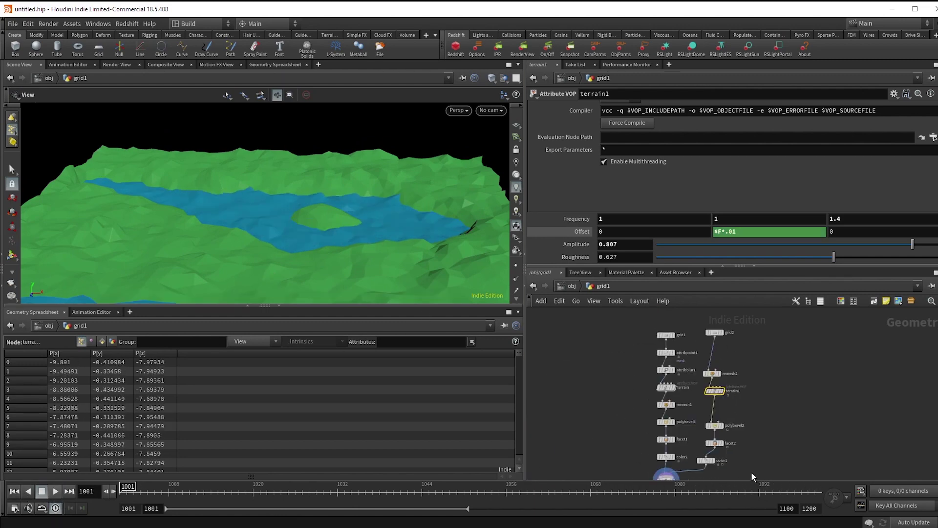
left_click_drag(751, 470, 718, 365)
key("l")
Add a Tube node in the empty area beside the grid chains and display it
left_click(622, 395)
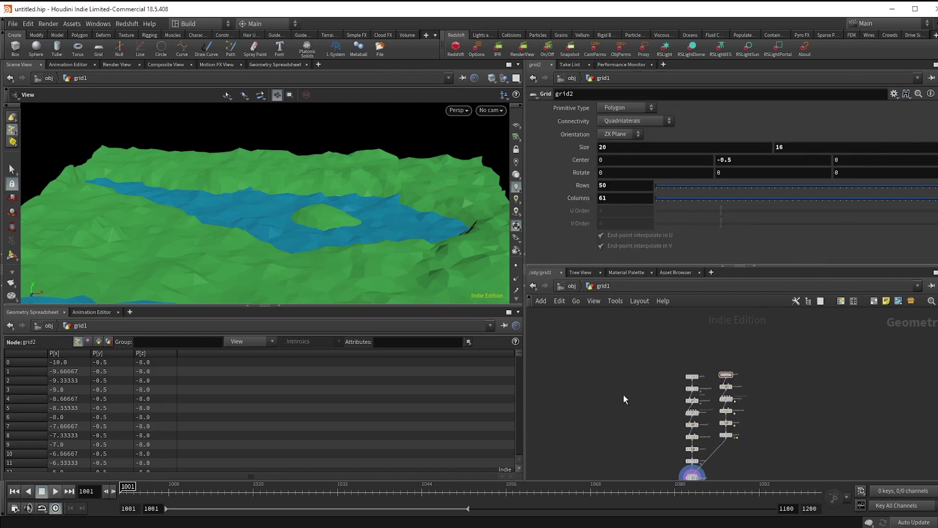
key("Tab")
type("tube")
key("Return")
left_click(622, 395)
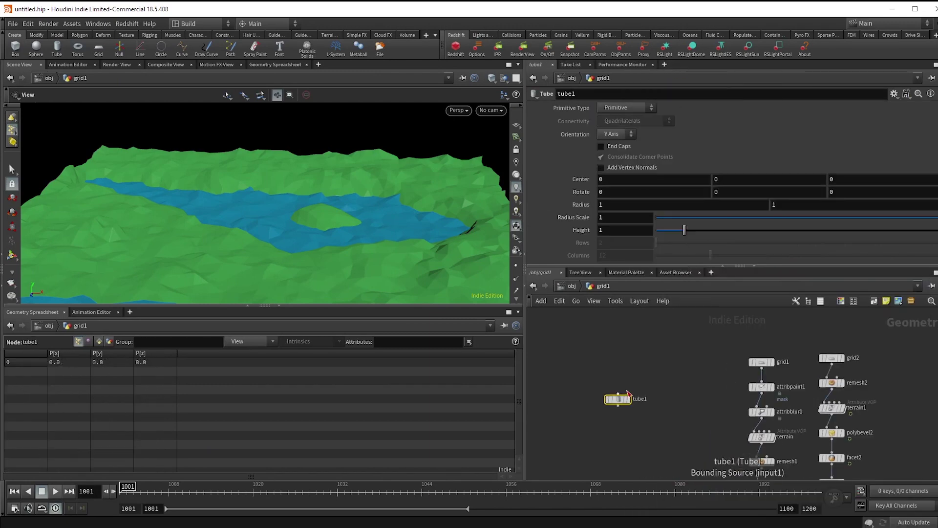
left_click(629, 399)
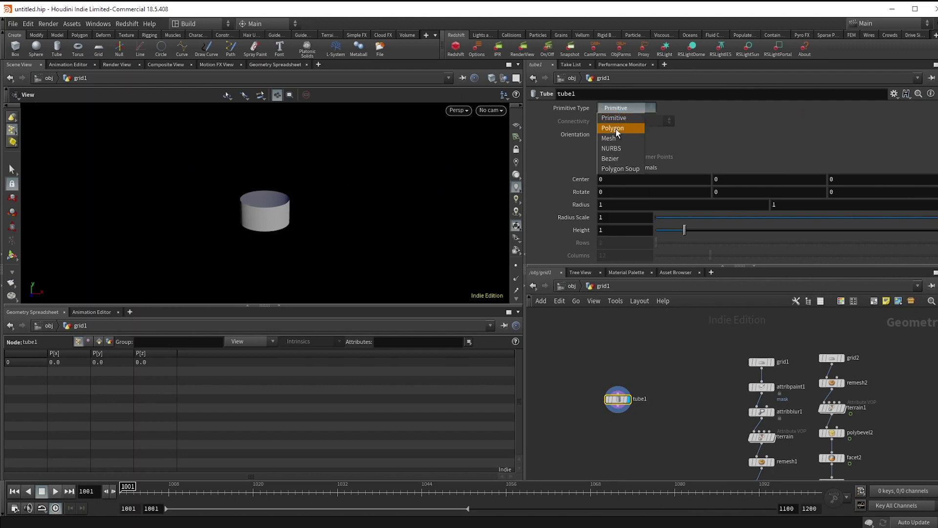
Make tube1 a polygon tube with 4 columns, end caps and a height of 4
left_click(616, 129)
key("Return")
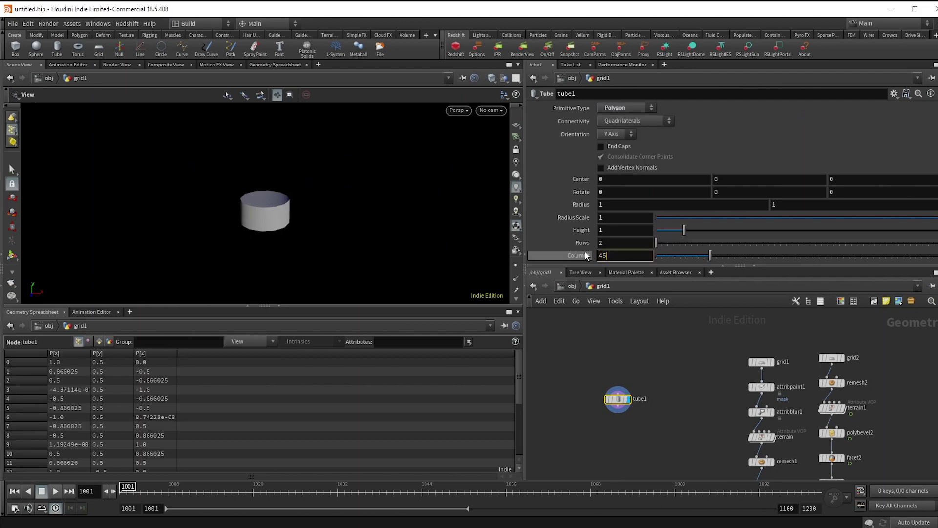
type("45")
key("BackSpace")
key("Return")
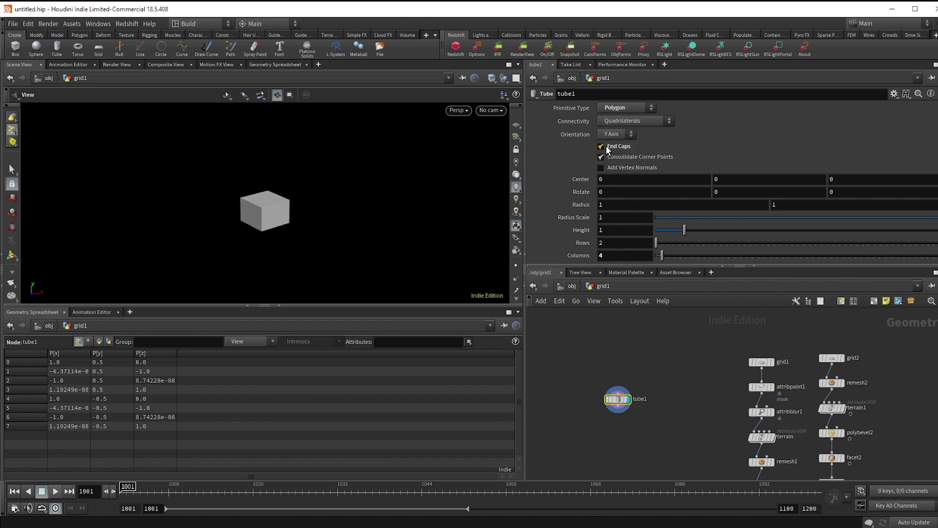
left_click(612, 231)
key("Return")
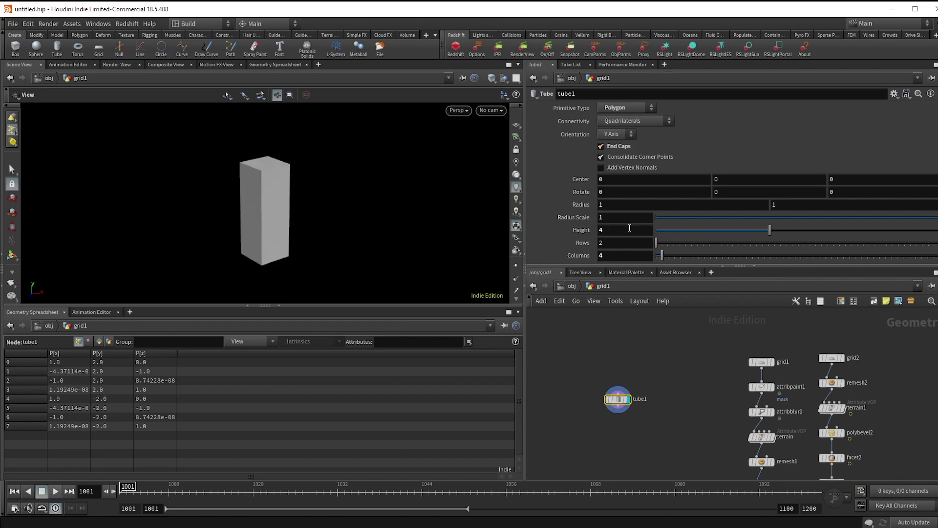
Reference tube1's height in its Y centre with the expression ch("height")/2 so the base sits at the origin
right_click(613, 232)
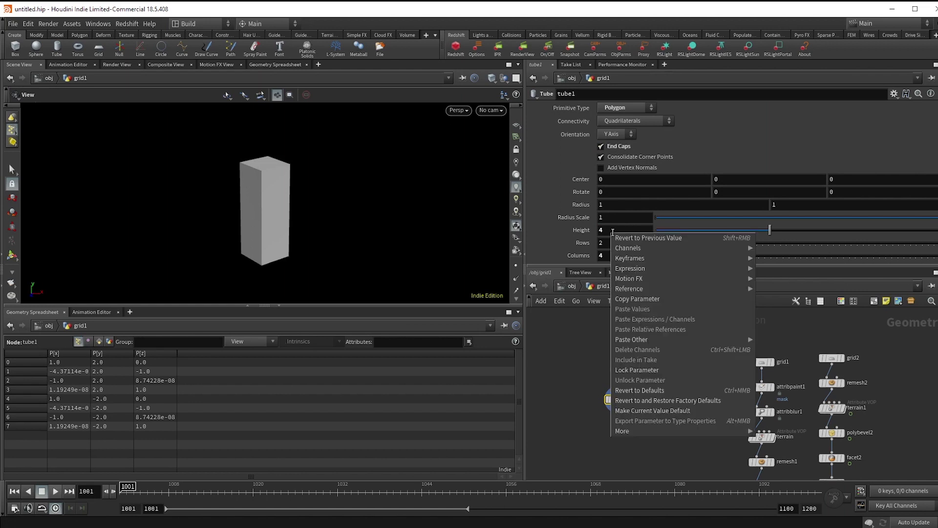
left_click(634, 299)
right_click(727, 181)
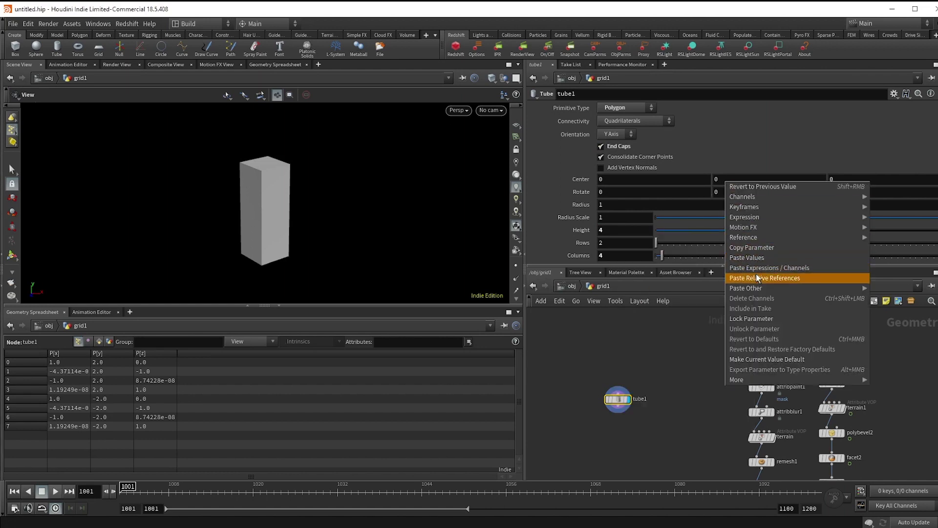
left_click(782, 278)
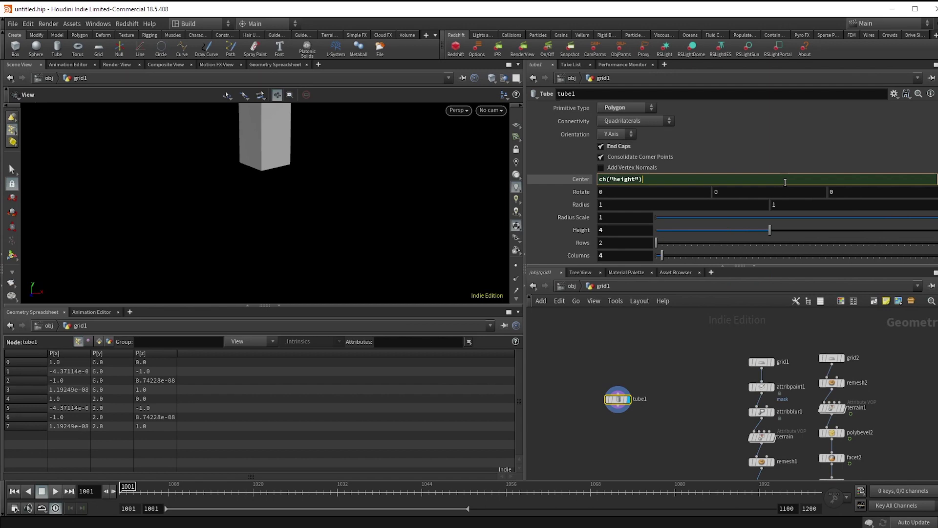
key("Return")
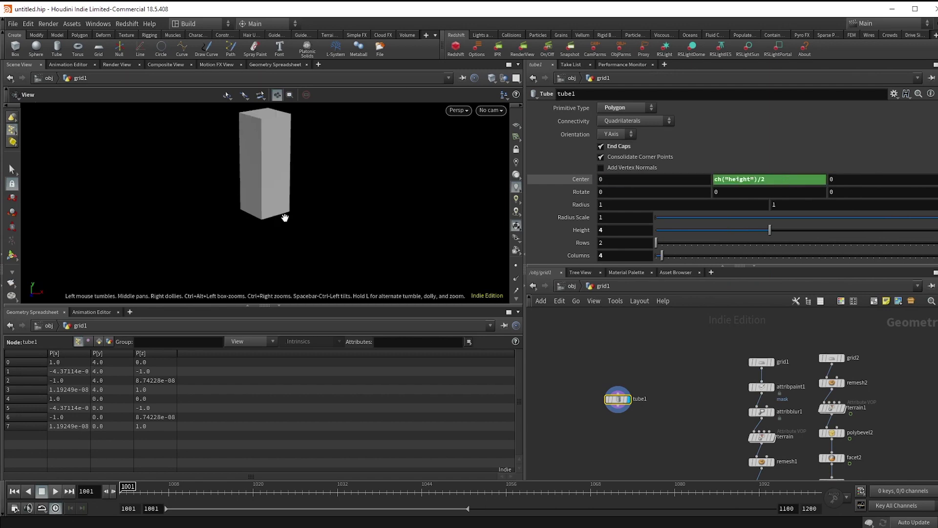
Set tube1's first radius to 0 to taper it into a pyramid
left_click_drag(328, 200, 324, 218)
left_click(517, 125)
left_click(517, 128)
left_click_drag(316, 204, 289, 209)
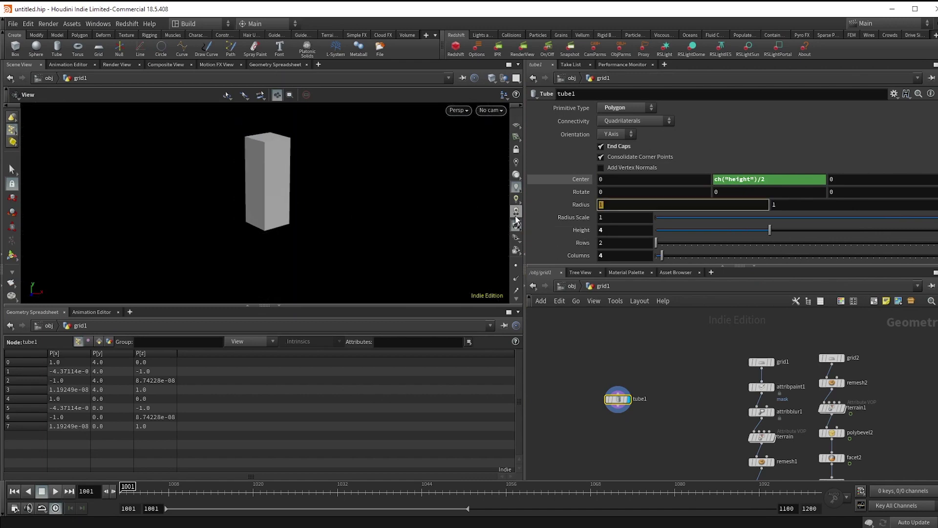
type("0")
key("Return")
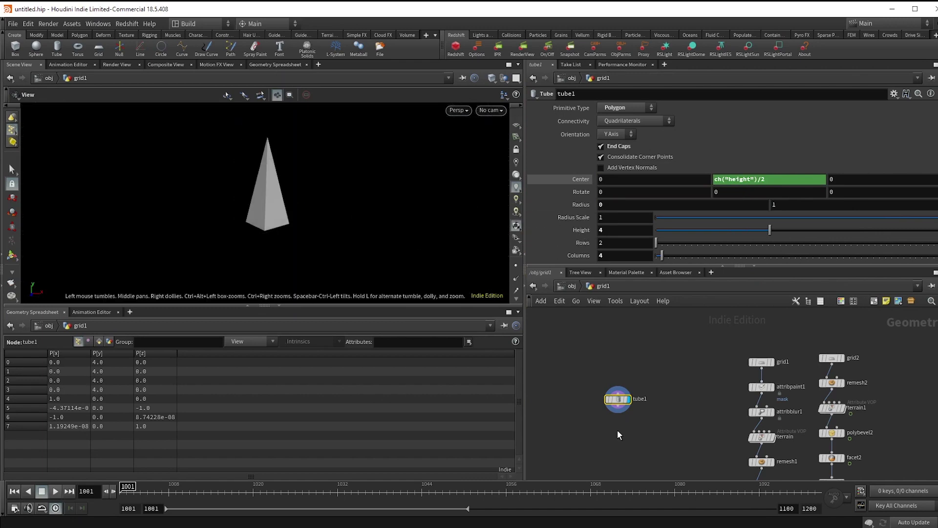
Duplicate tube1 for a trunk and set the copy's first radius to 1, height to 0.86 and radius scale to 0.503
scroll(617, 430, "up", 3)
mouse_move(673, 391)
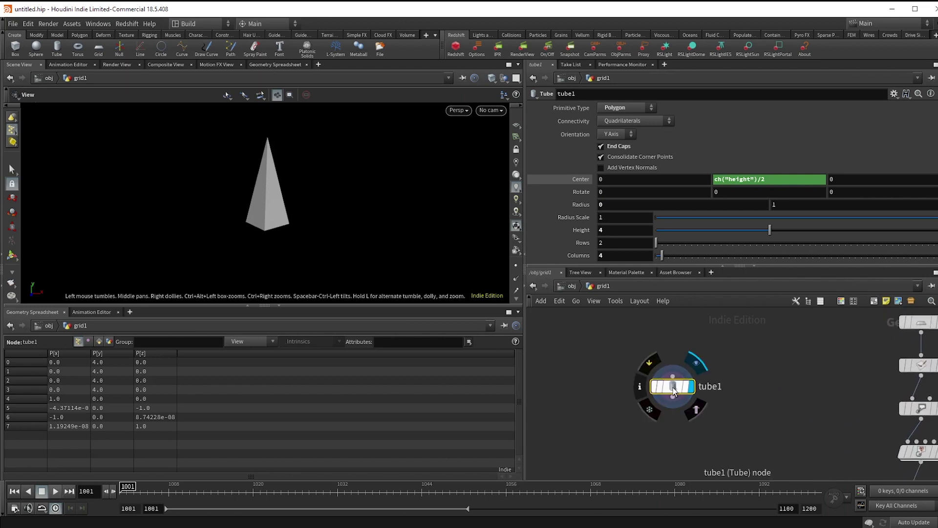
left_click_drag(673, 390, 596, 417, "alt")
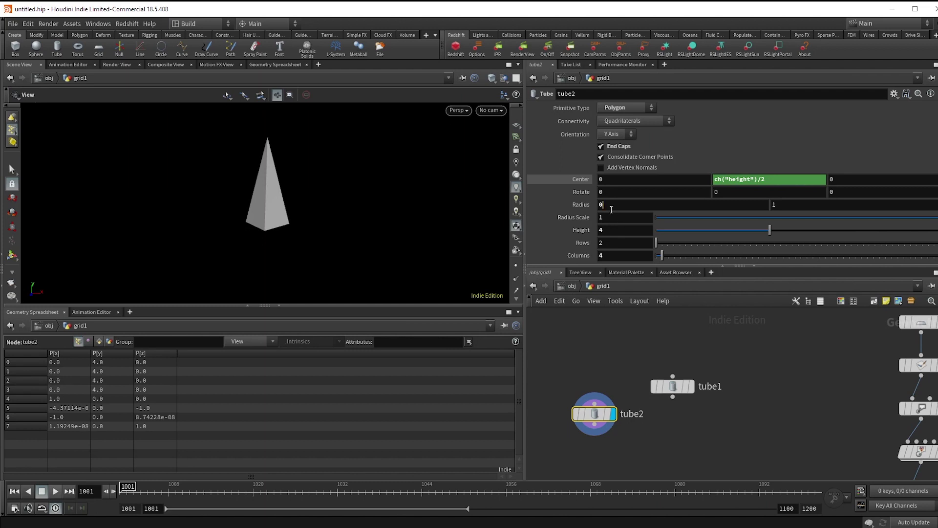
type("1")
key("Return")
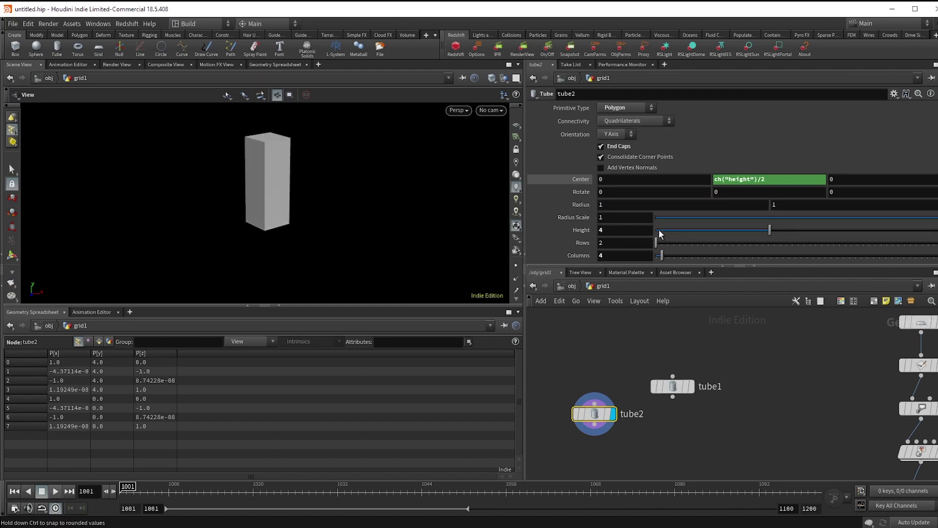
left_click_drag(705, 228, 682, 237)
left_click(746, 218)
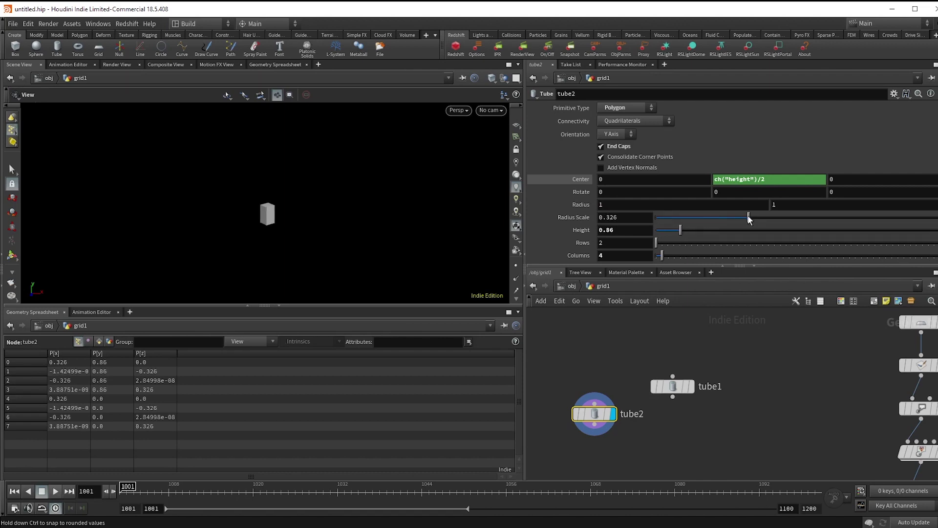
Add a Merge node, connect tube2 and tube1 to it, and display the merged result
left_click(593, 419)
key("Tab")
type("merg")
key("Return")
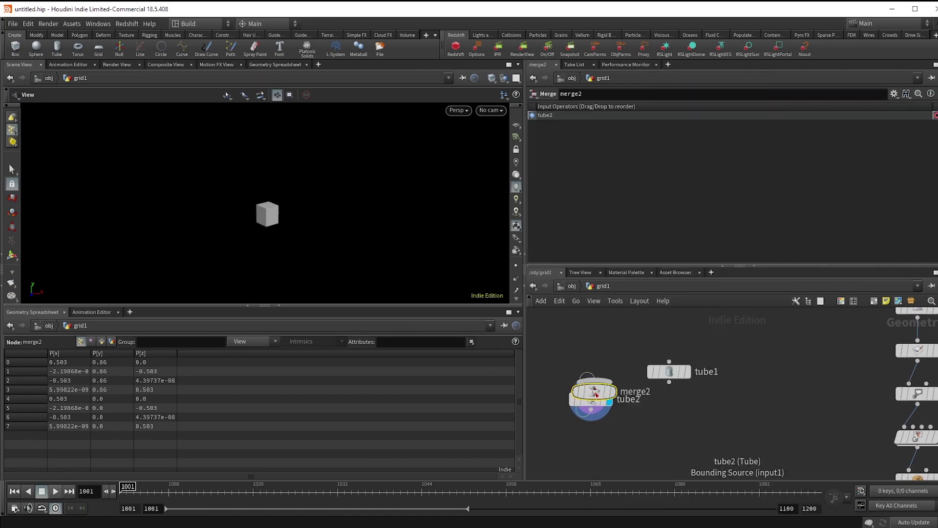
left_click_drag(594, 395, 658, 436)
left_click(657, 426)
left_click(657, 426)
left_click(675, 436)
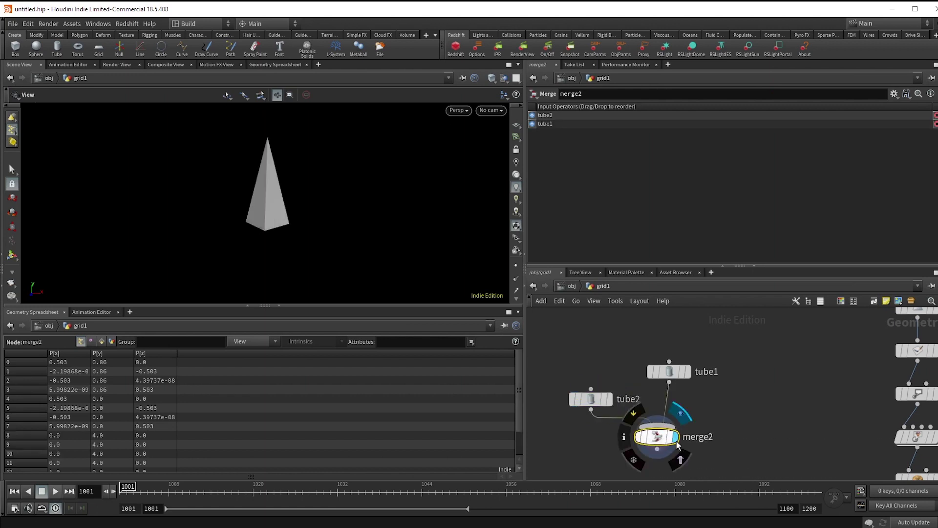
Add a relative reference to tube2's height to tube1's Y centre expression so the pyramid sits on the trunk
left_click(590, 399)
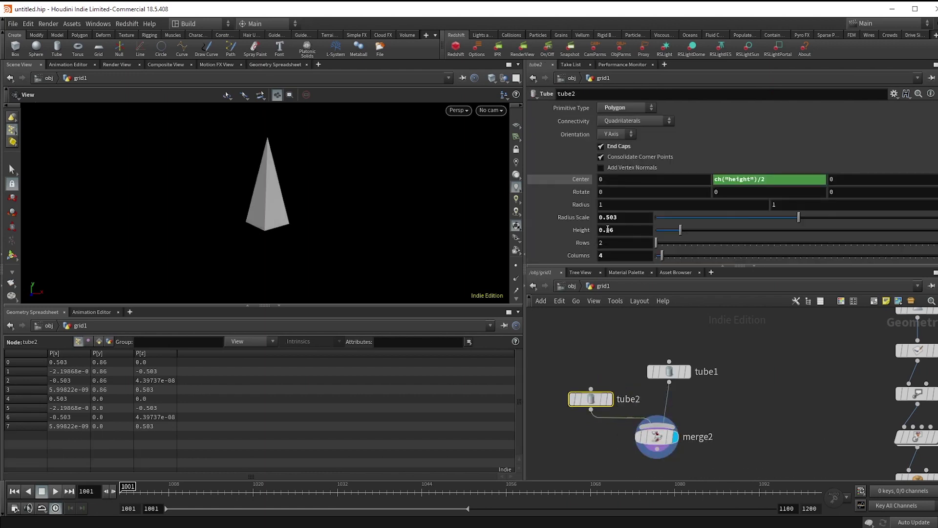
right_click(607, 230)
left_click(646, 301)
left_click(663, 372)
left_click(777, 180)
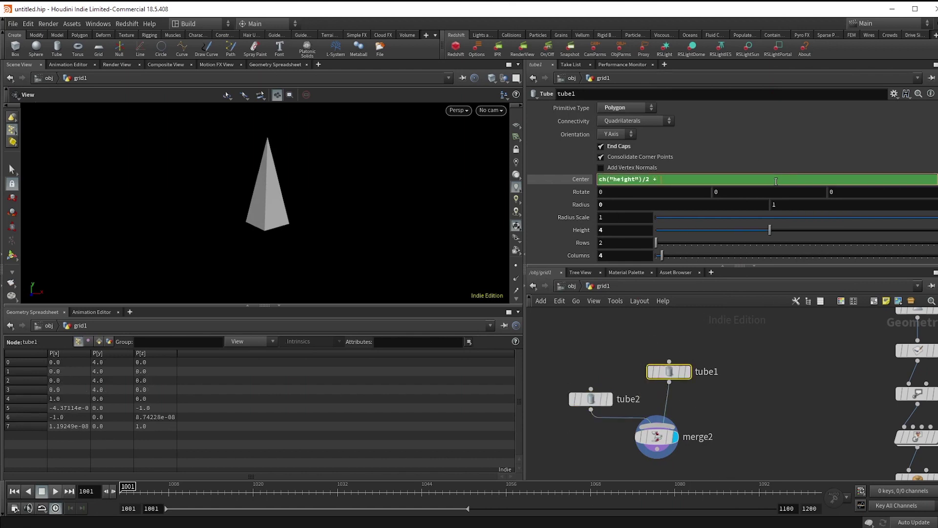
type("+")
right_click(776, 181)
left_click(807, 273)
key("Return")
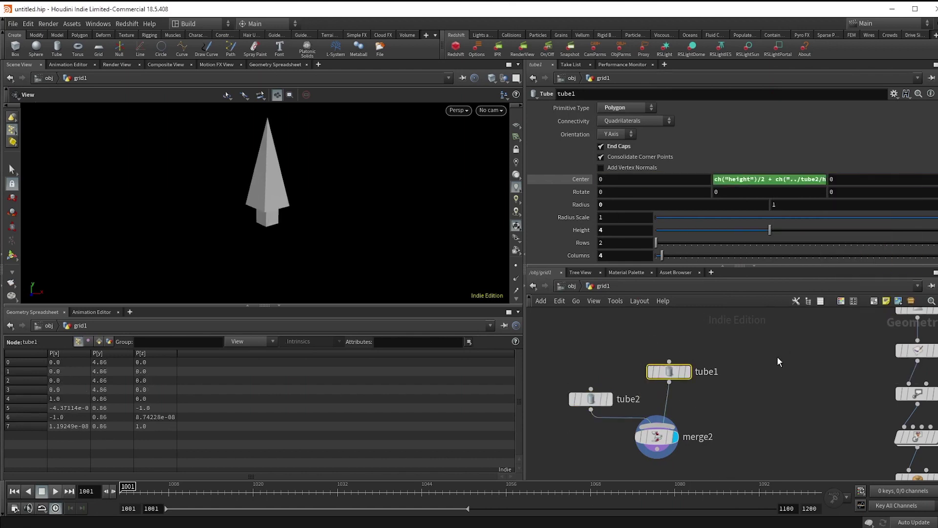
Increase the trunk height of tube2 to 1.04
left_click(592, 403)
mouse_move(682, 235)
left_mouse_down()
mouse_move(674, 240)
mouse_move(685, 242)
left_mouse_up()
middle_click_drag(379, 224, 374, 250)
scroll(703, 420, "down", 3)
scroll(693, 413, "up", 2)
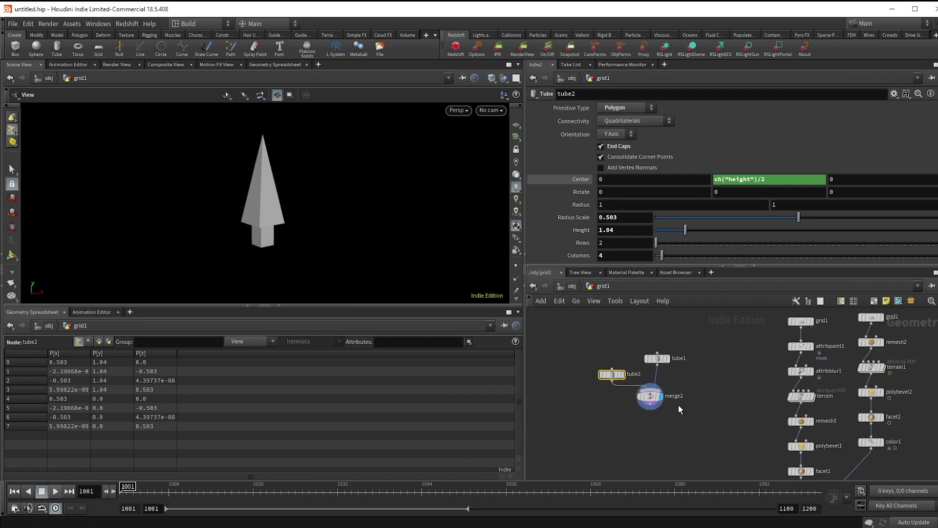
Copy polybevel1 and facet1, connect the copies below merge2 and display the new facet node
left_click(634, 402)
scroll(753, 378, "down", 1)
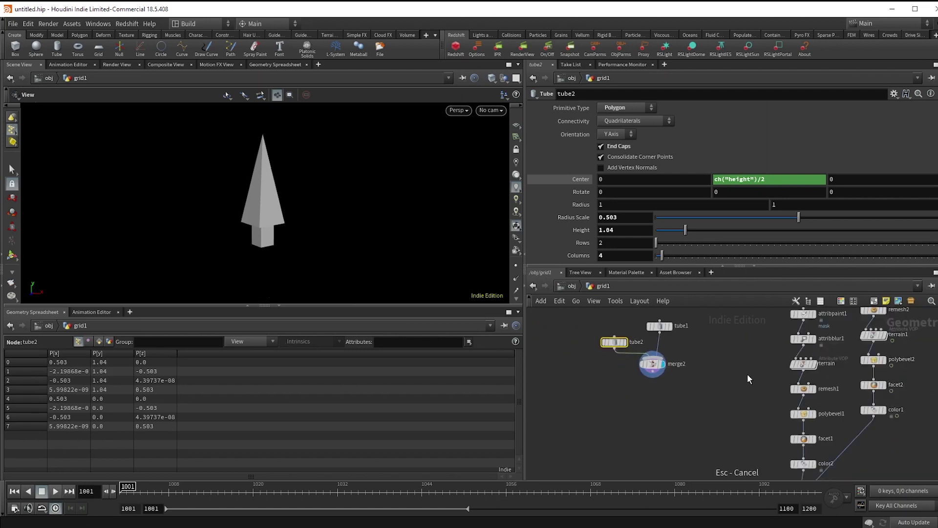
left_click_drag(786, 412, 826, 446)
left_click_drag(805, 415, 657, 401)
scroll(708, 397, "up", 2)
scroll(684, 420, "down", 4)
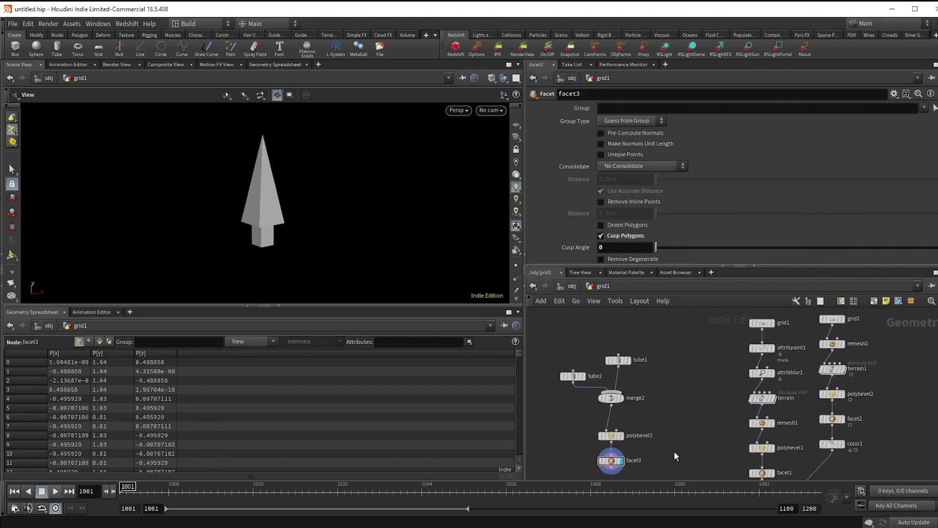
Add an Attribute Delete node branching from the terrain node's output and display it
scroll(754, 395, "up", 2)
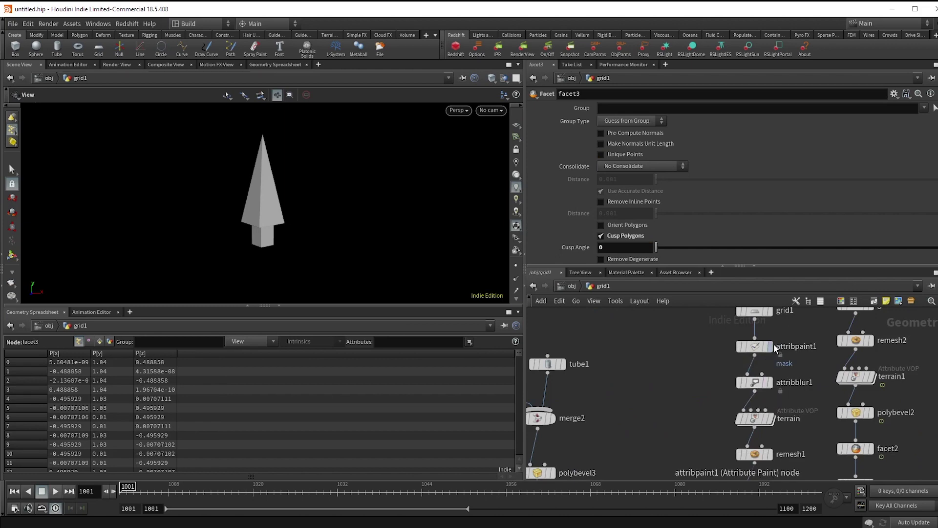
left_click(770, 383)
left_click(755, 391)
key("Tab")
type("attribd")
key("Return")
left_click(682, 390)
left_click(698, 419)
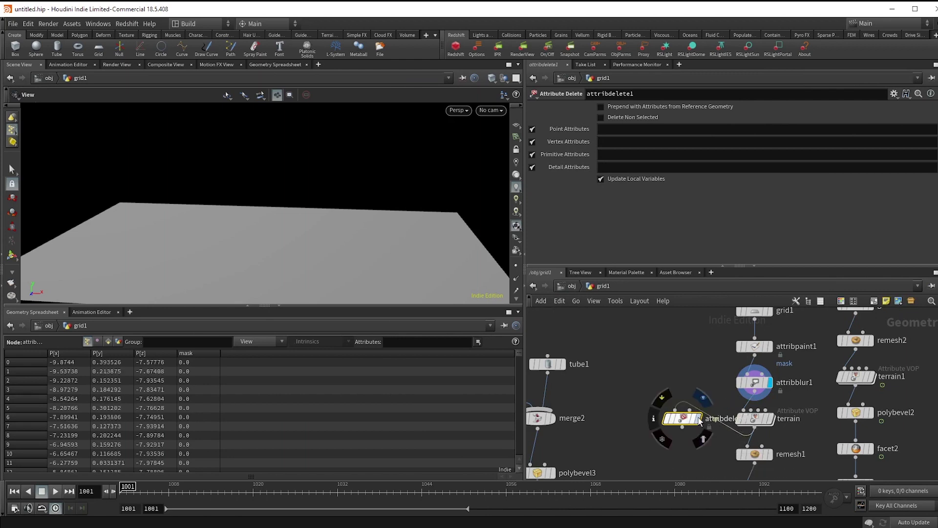
Set attribdelete1 to remove the point attribute mask
left_click_drag(682, 424, 672, 439)
left_click(600, 128)
key("Return")
middle_click_drag(614, 411, 612, 348)
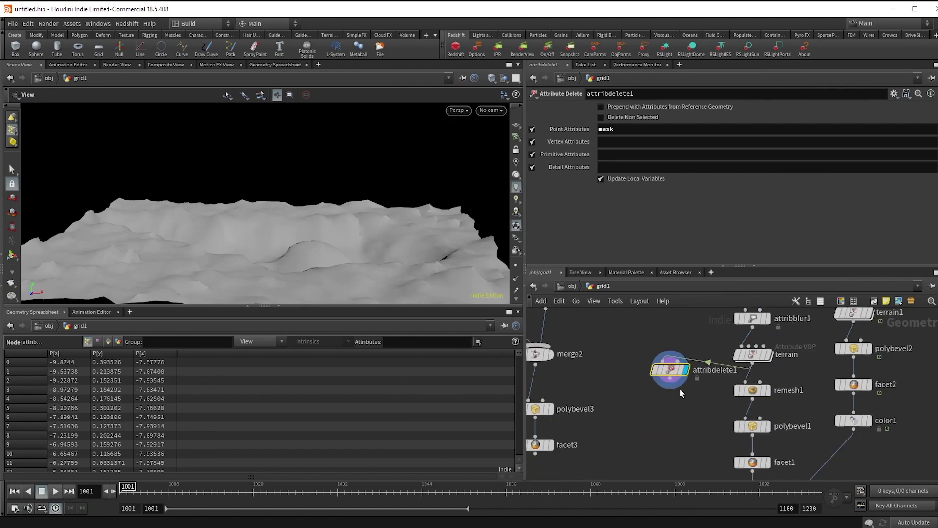
Add an Attribute Paint node below attribdelete1, display it and activate mask painting in the viewport
key("Tab")
type("paint")
key("Return")
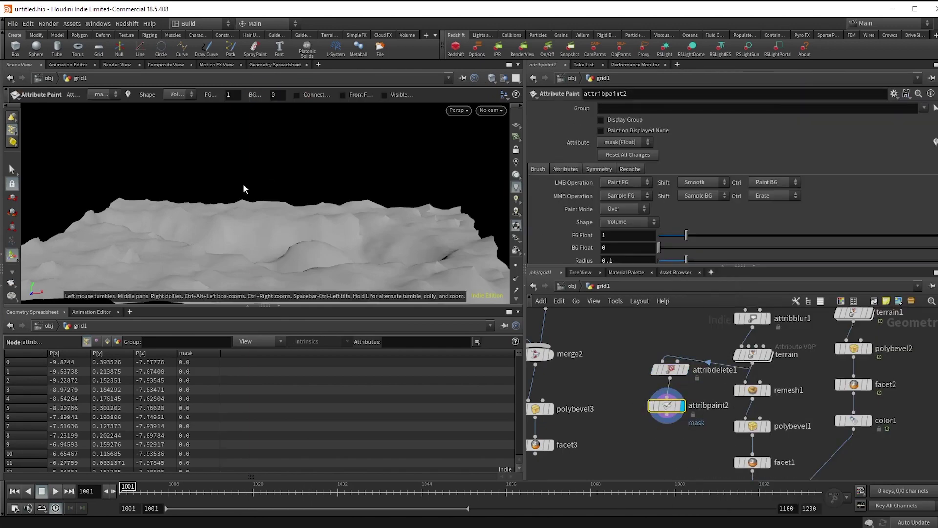
key("Return")
Enlarge the brush to a radius of 0.66231 and paint long mask strips on the near and far sides of the terrain
left_click_drag(263, 243, 269, 288, "alt")
middle_click_drag(269, 289, 275, 168, "alt")
scroll(126, 196, "up", 5)
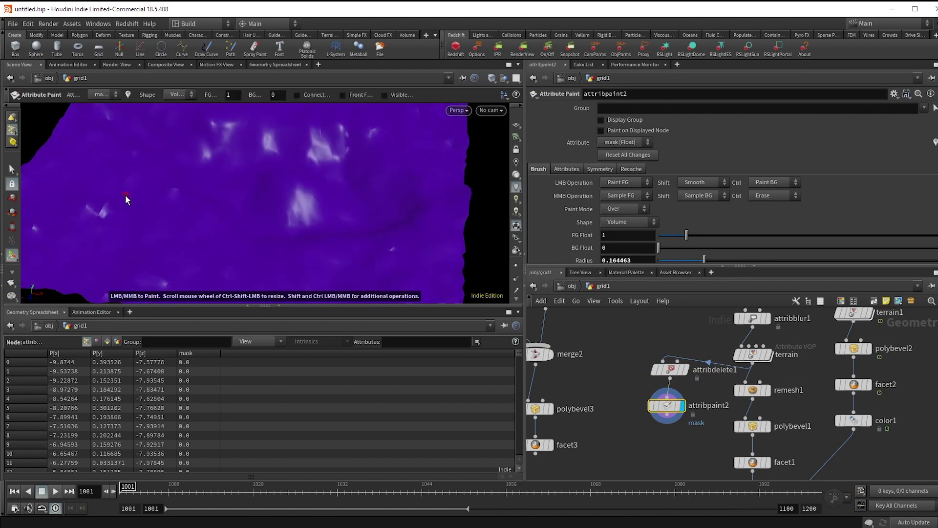
mouse_move(91, 231)
left_mouse_down()
mouse_move(137, 231)
mouse_move(283, 265)
mouse_move(369, 233)
mouse_move(298, 240)
left_mouse_up()
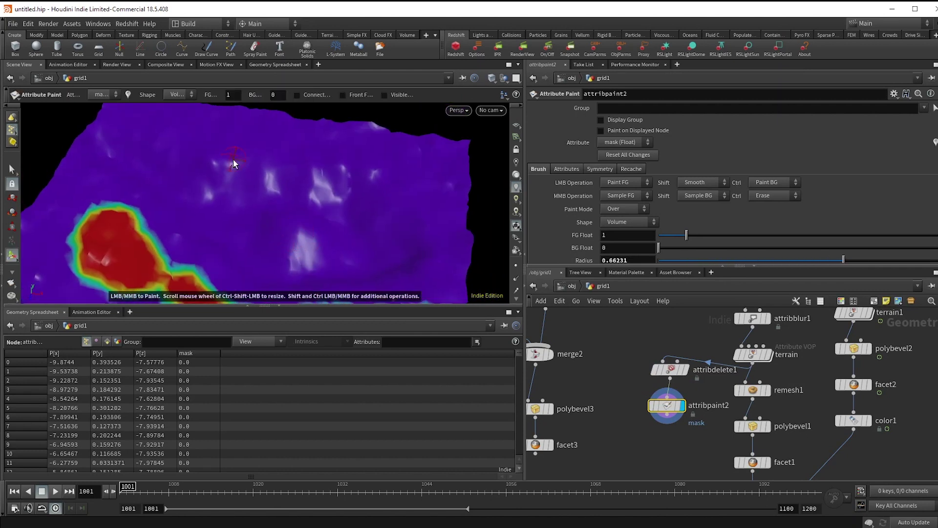
left_click_drag(233, 158, 217, 184, "alt")
mouse_move(169, 149)
left_mouse_down()
mouse_move(240, 166)
mouse_move(205, 171)
left_mouse_up()
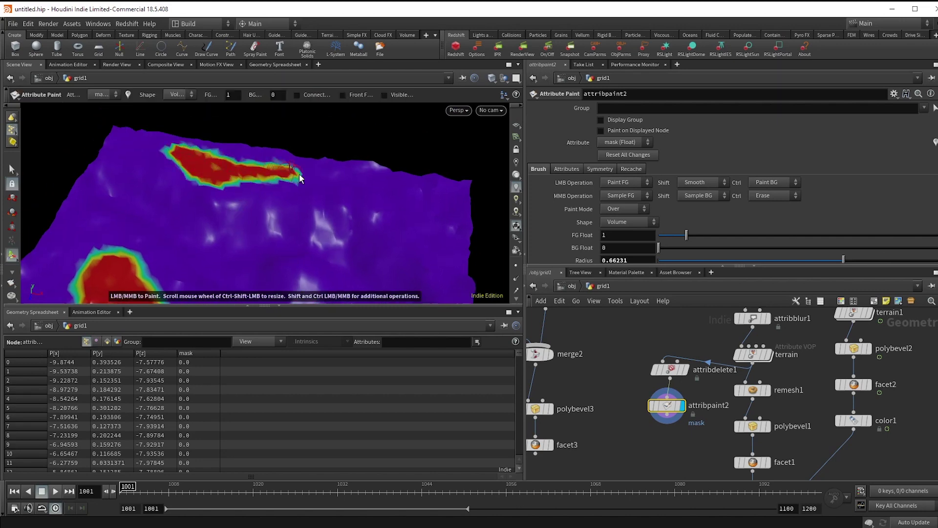
left_click_drag(303, 175, 426, 202)
mouse_move(385, 245)
left_mouse_down("alt")
mouse_move(386, 172)
mouse_move(371, 229)
left_mouse_up("alt")
mouse_move(435, 160)
left_mouse_down()
mouse_move(404, 120)
mouse_move(424, 126)
left_mouse_up()
left_click_drag(274, 259, 262, 201, "alt")
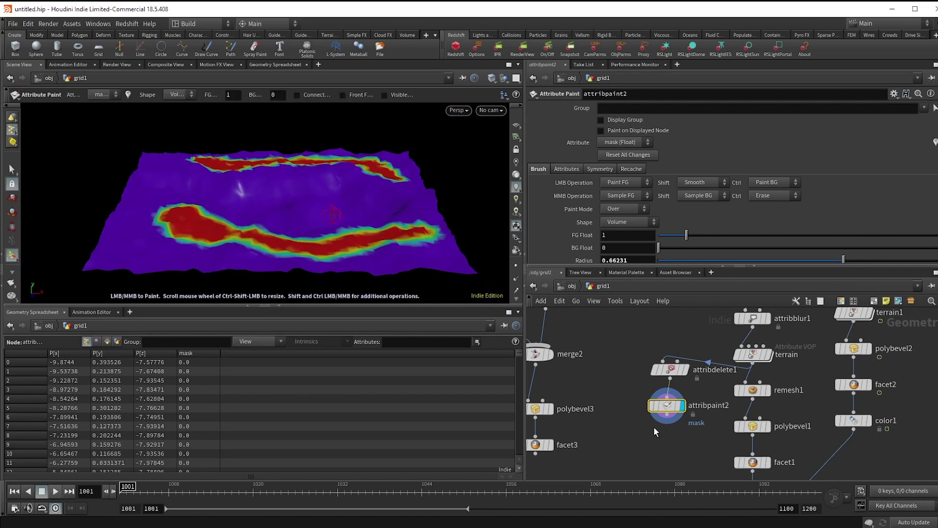
Add a Scatter node below attribpaint2 and display its points
scroll(668, 436, "up", 2)
scroll(684, 441, "up", 1)
key("Tab")
type("sca")
key("Return")
left_click(674, 422)
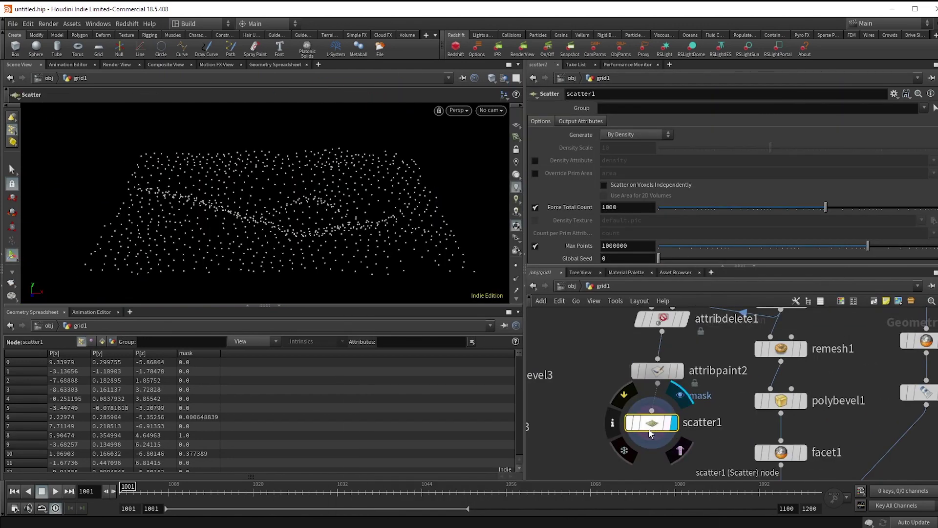
Enable scatter1's Density Attribute, set it to mask, and reduce Force Total Count to 52
left_click(536, 160)
double_click(648, 160)
type("mask")
key("Return")
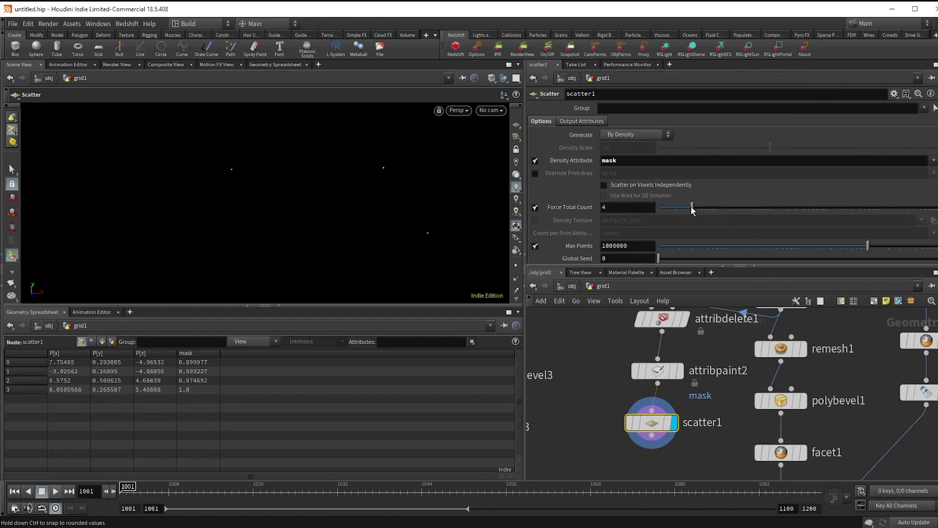
left_click_drag(695, 208, 755, 224)
Add a Copy to Points node that copies the facet3 tree onto the scatter1 points, and display it
scroll(596, 430, "down", 3)
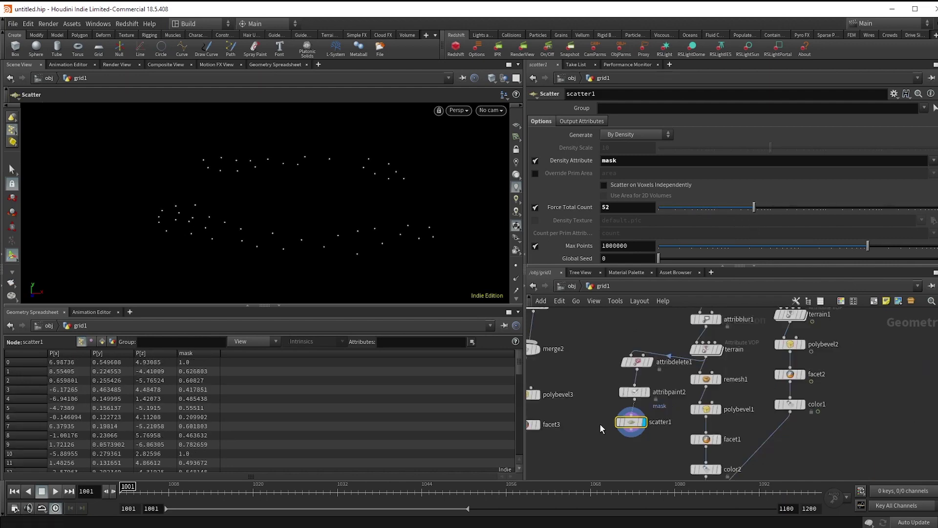
middle_click_drag(597, 430, 633, 390)
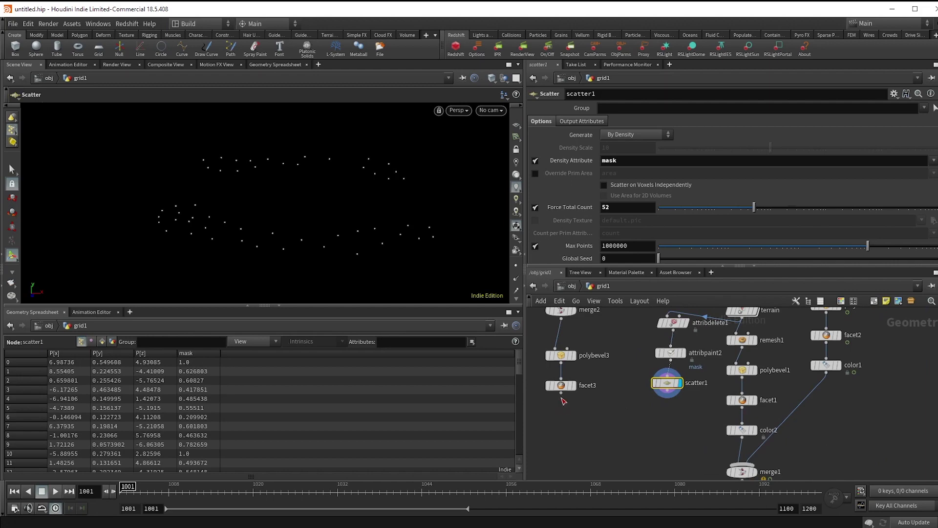
left_click(561, 391)
key("Tab")
type("copy")
key("Return")
left_click(584, 405)
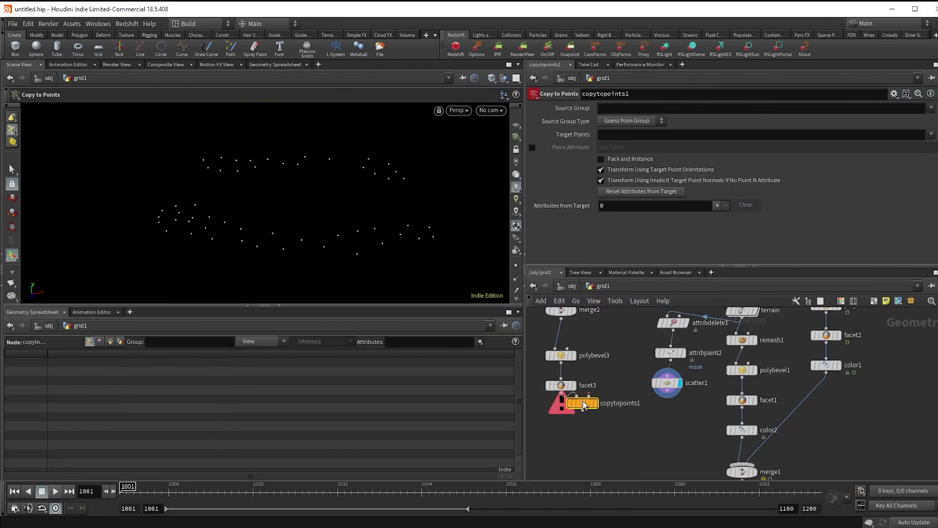
left_click(588, 408)
left_click(667, 390)
left_click(595, 414)
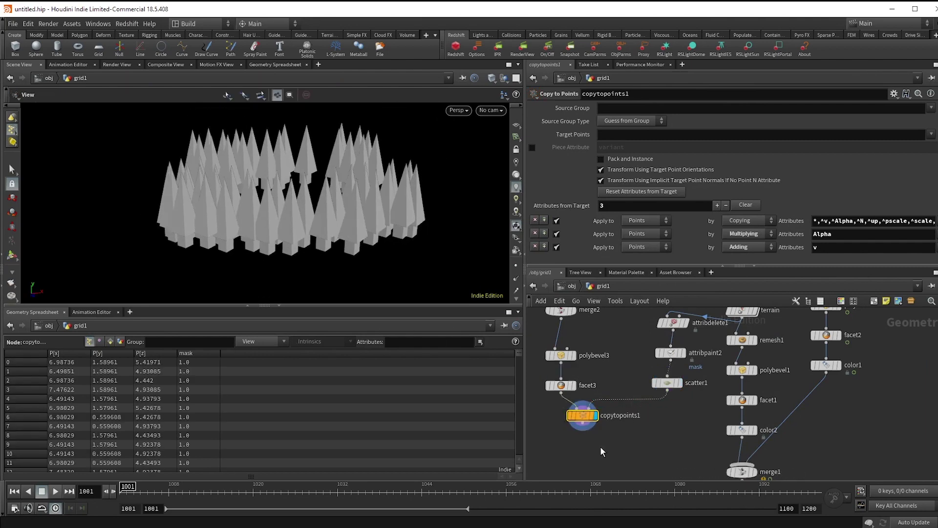
Wire copytopoints1 into merge1 and display the merged scene
left_click_drag(583, 424, 741, 462)
double_click(755, 472)
left_click(753, 471)
Insert an Attribute Randomize node between scatter1 and copytopoints1, with its Attribute Name set to pscale
key("Tab")
type("a")
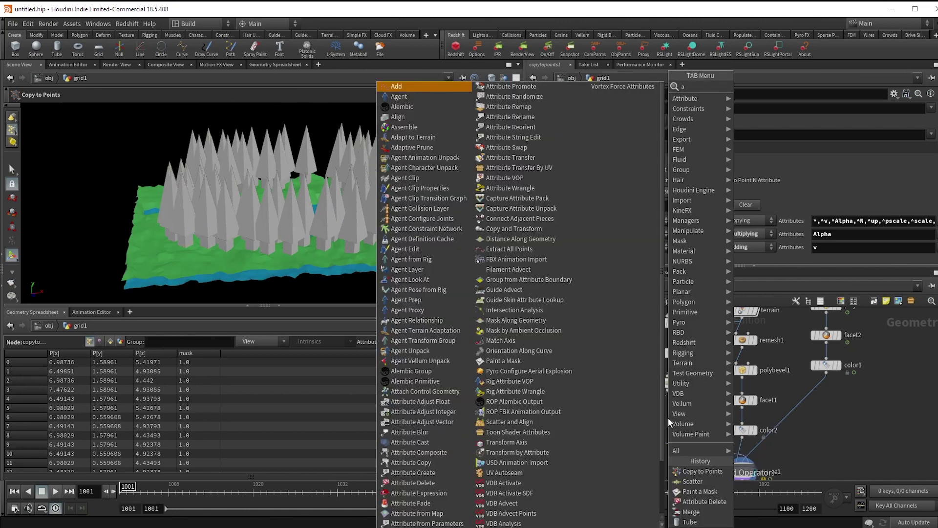
type("ttrran")
key("Return")
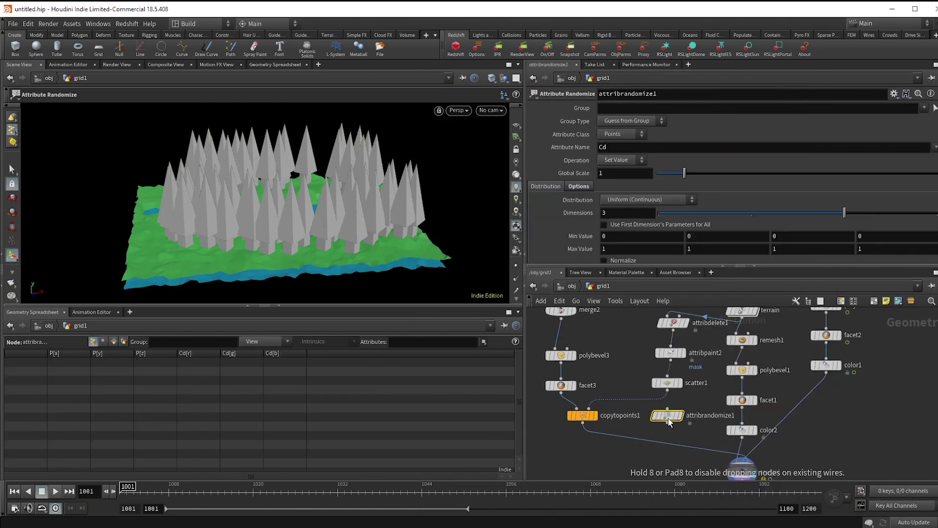
left_click(667, 401)
double_click(635, 146)
type("pscale")
key("Return")
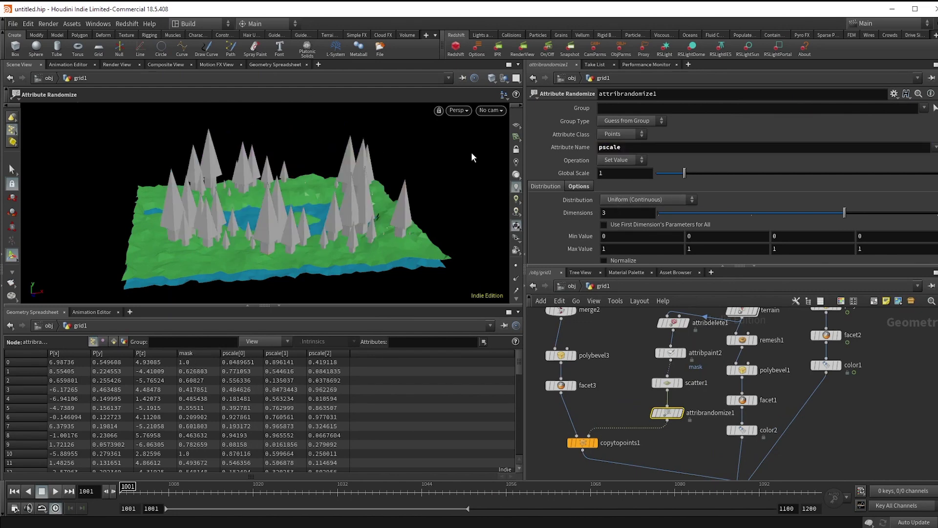
Set attribrandomize1's Dimensions to 1 and its Min Value to .5
left_click(674, 212)
left_click_drag(637, 226, 492, 223)
type(".5")
key("Return")
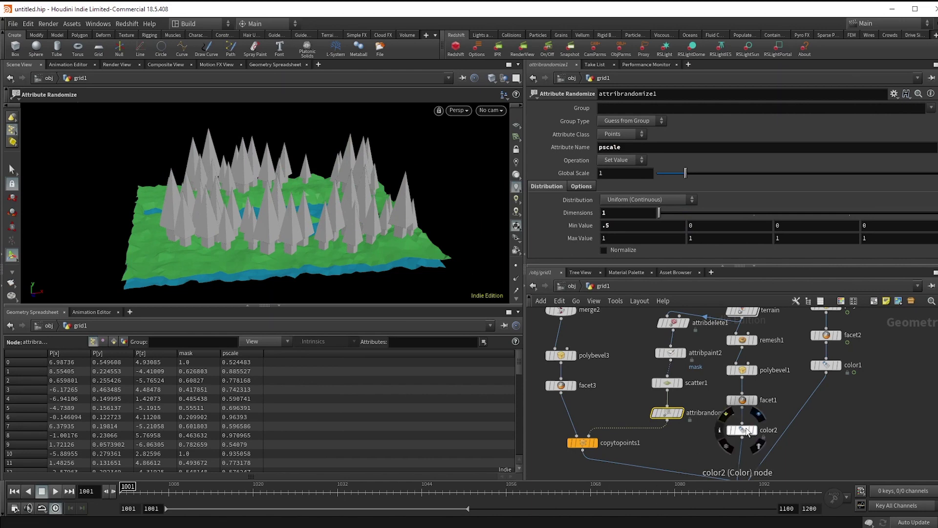
Duplicate color2 onto the wire between copytopoints1 and merge1, and recolor the trees a muted green
left_click_drag(745, 432, 584, 467, "alt")
left_click(608, 171)
left_click(607, 250)
left_click(691, 274)
left_click_drag(681, 261, 672, 260)
left_click(696, 106)
key("Escape")
Duplicate the terrain branch from grid1 through its color node and wire the copy into merge1
left_click_drag(243, 196, 326, 247)
scroll(824, 415, "down", 3)
middle_click_drag(823, 416, 750, 427)
scroll(720, 370, "down", 1)
middle_click_drag(720, 370, 631, 381)
scroll(631, 381, "down", 1)
left_click_drag(629, 333, 678, 423)
scroll(679, 433, "up", 3)
left_click(682, 419)
left_click(576, 461)
Set grid3's center Z to -12.4 and its first size value to 25.7, placing it behind the original terrain
scroll(626, 434, "down", 2)
middle_click_drag(723, 401, 716, 444)
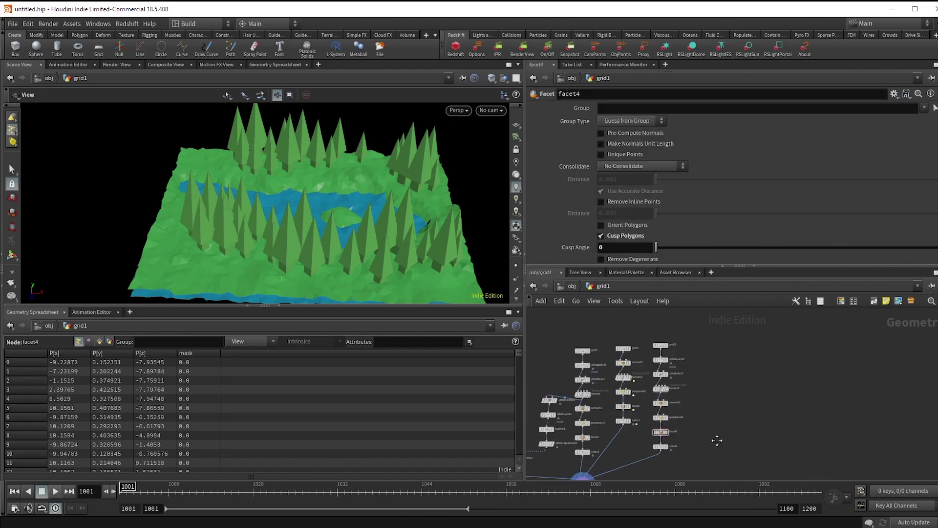
scroll(666, 373, "up", 2)
left_click(659, 349)
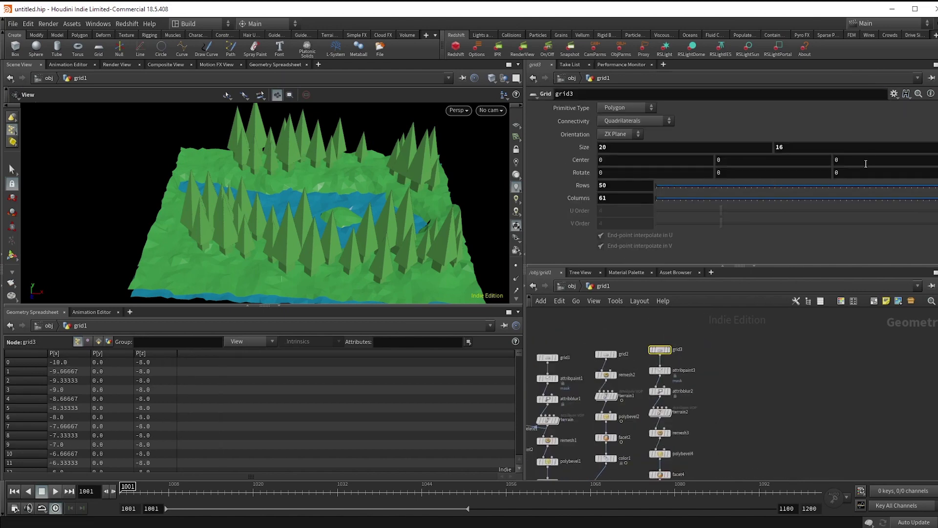
middle_click_drag(858, 160, 352, 148)
middle_click_drag(615, 152, 864, 155)
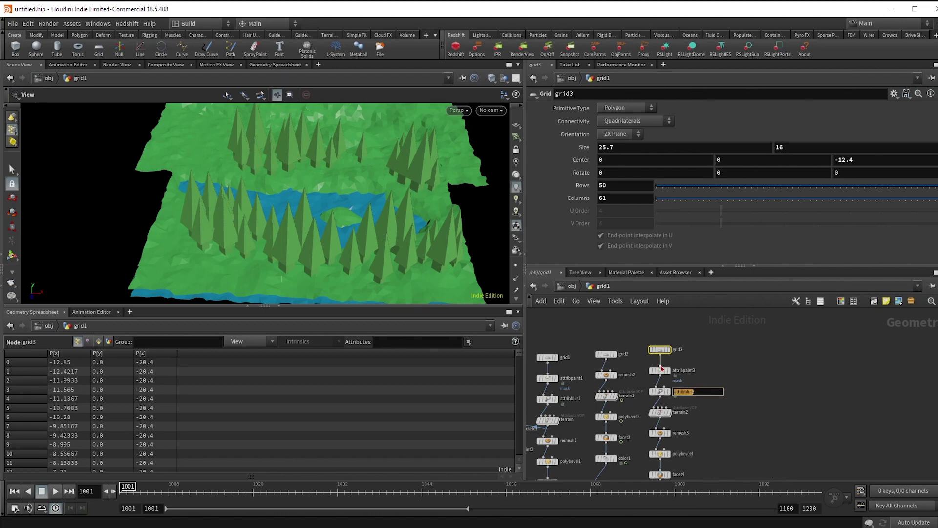
Delete attribpaint3 and attribblur2, and inside terrain2 remove the second turbulent noise and the mask bind, multiply and float-to-vector nodes
left_click_drag(751, 354, 654, 404)
key("Delete")
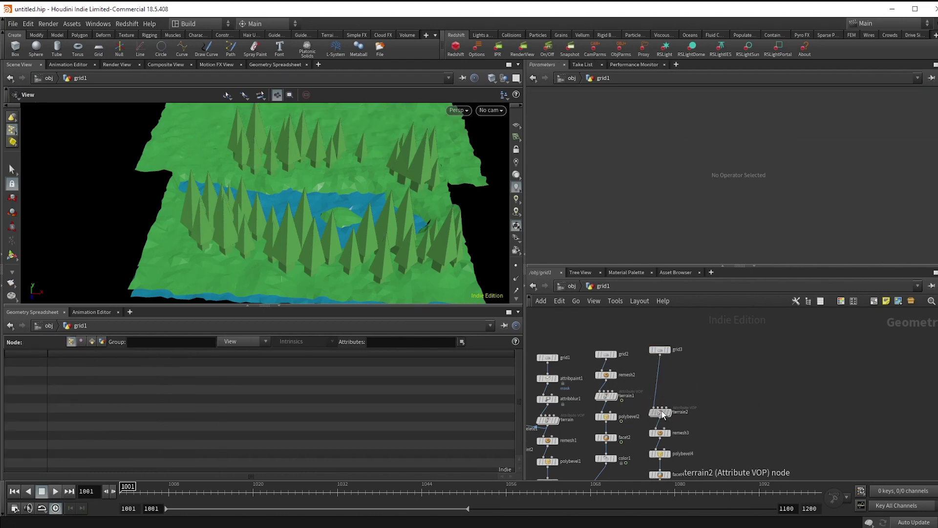
double_click(661, 411)
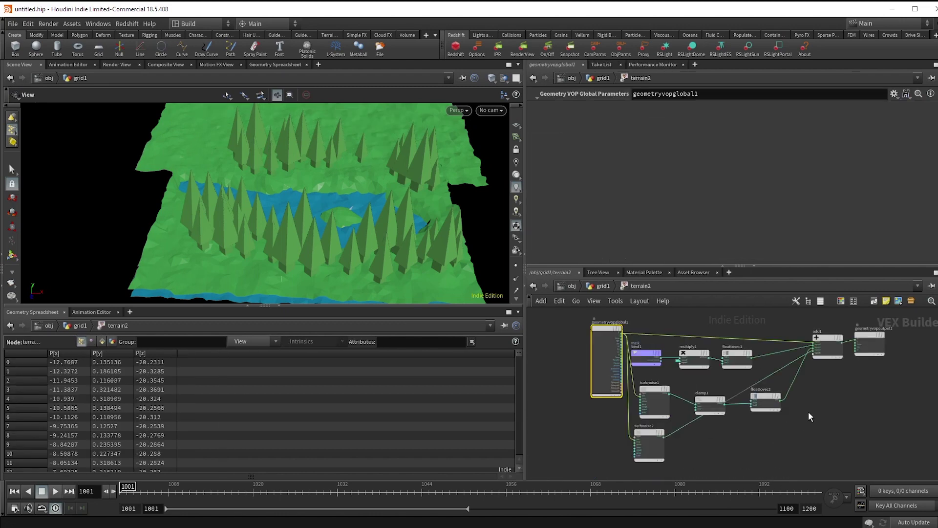
left_click_drag(746, 449, 666, 443)
key("y")
left_click_drag(683, 434, 679, 421)
left_click(650, 452)
key("Delete")
left_click_drag(757, 382, 645, 355)
key("Delete")
Replace clamp1 with an Absolute node between turbnoise1 and floattovec2
left_click(708, 412)
key("Delete")
key("Tab")
type("abs")
key("Return")
left_click(706, 403)
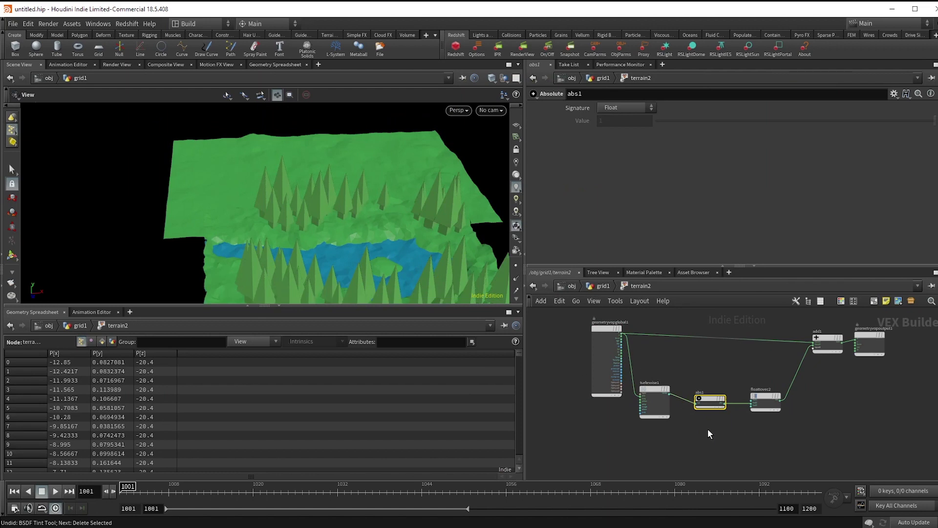
Set turbnoise1's frequency to .04, 0.3, 0.4 and its amplitude to 13.4
left_click(655, 403)
middle_click_drag(600, 147, 631, 148)
middle_click_drag(875, 147, 910, 147)
middle_click_drag(627, 176, 899, 174)
middle_click_drag(659, 146, 513, 150)
double_click(622, 145)
type(".01")
key("Return")
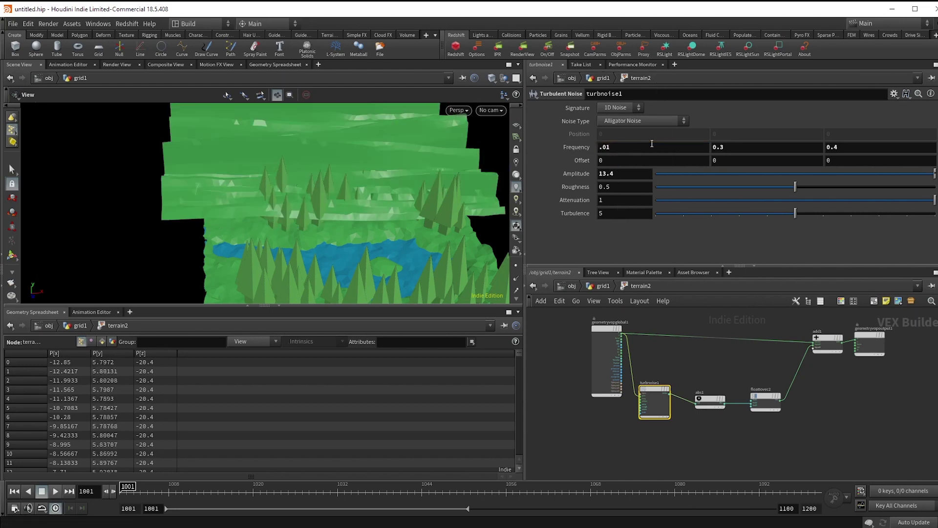
left_click(689, 147)
key("BackSpace")
type("4")
key("Return")
left_click_drag(335, 216, 415, 218, "alt")
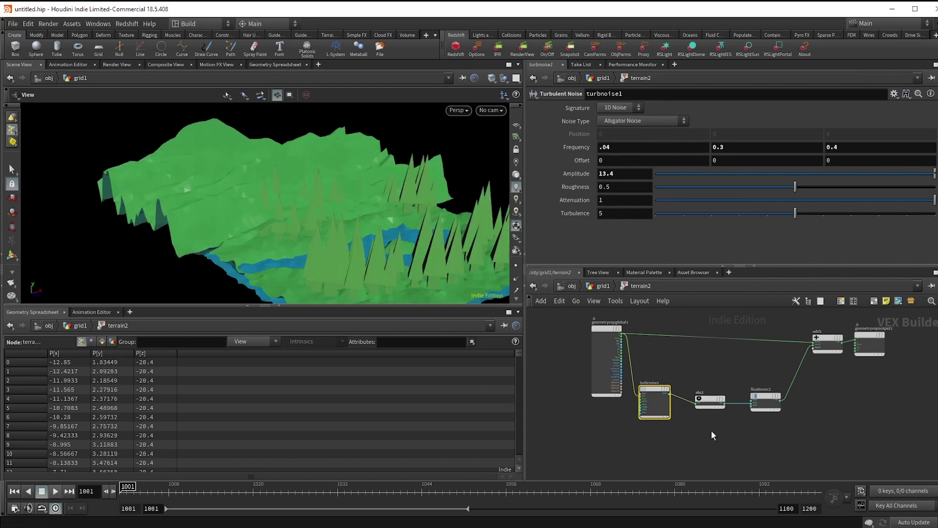
Add a Vector to Float node fed by the position output of the global parameters
scroll(621, 335, "up", 3)
left_click(621, 335)
middle_click_drag(669, 362, 682, 332)
scroll(682, 333, "down", 2)
key("Tab")
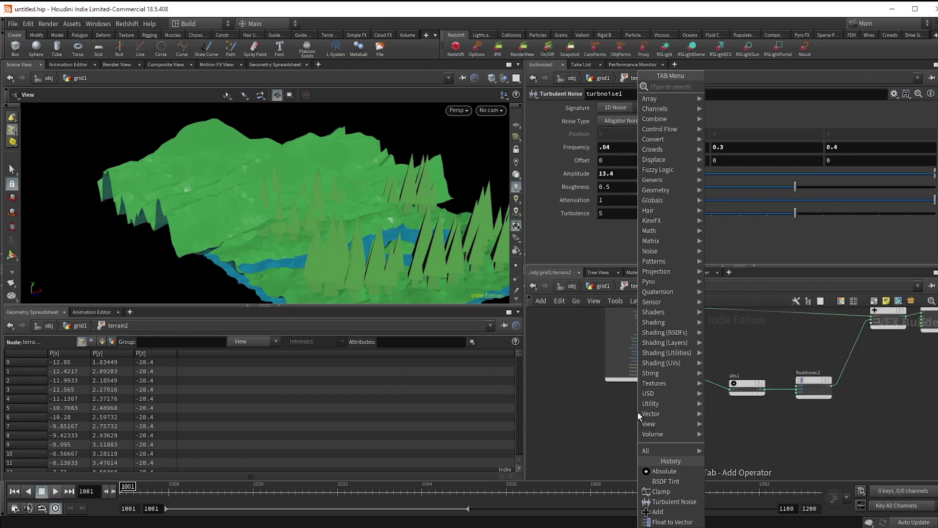
type("vec")
key("Return")
left_click(638, 415)
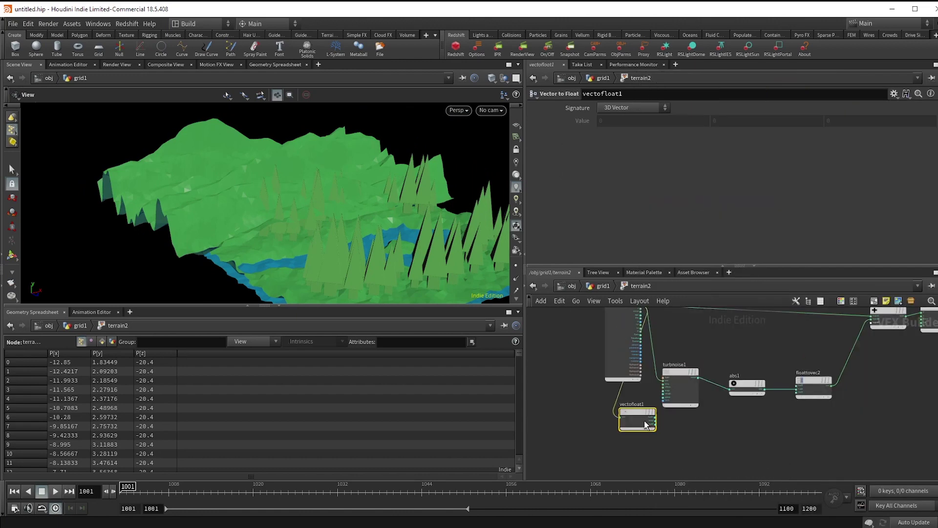
Add a Fit Range node fed by the third (Z) output of vectofloat1
scroll(643, 423, "up", 2)
left_click(655, 436)
key("Tab")
type("fit")
key("Return")
middle_click_drag(849, 436, 786, 430)
scroll(781, 424, "down", 2)
key("Tab")
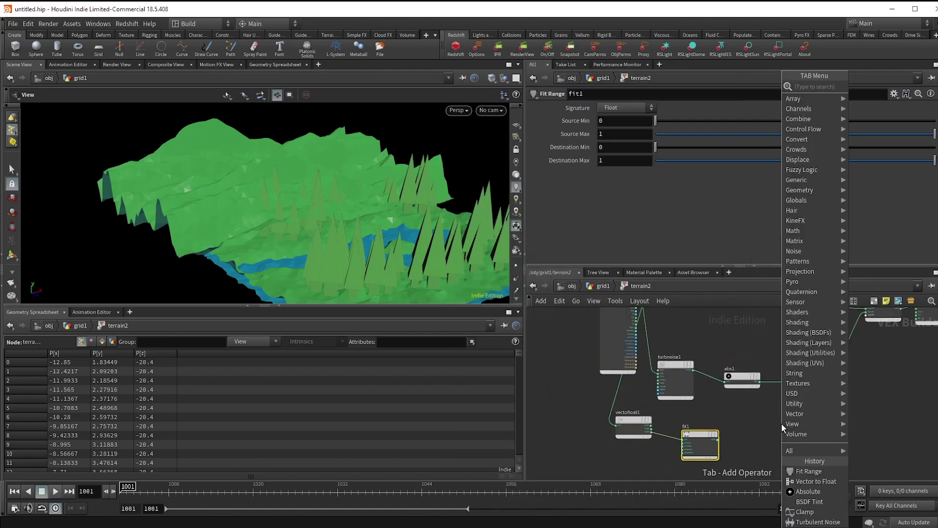
type("um")
key("Return")
left_click(781, 423)
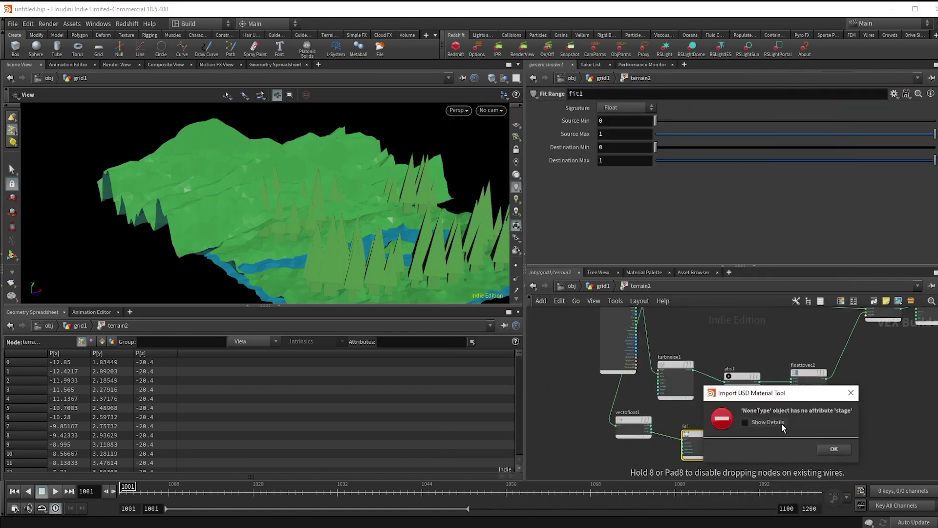
left_click(821, 446)
Insert a Multiply node between abs1 and floattovec2, and connect fit1's output as its second input
key("Tab")
type("mu")
key("Return")
left_click(812, 434)
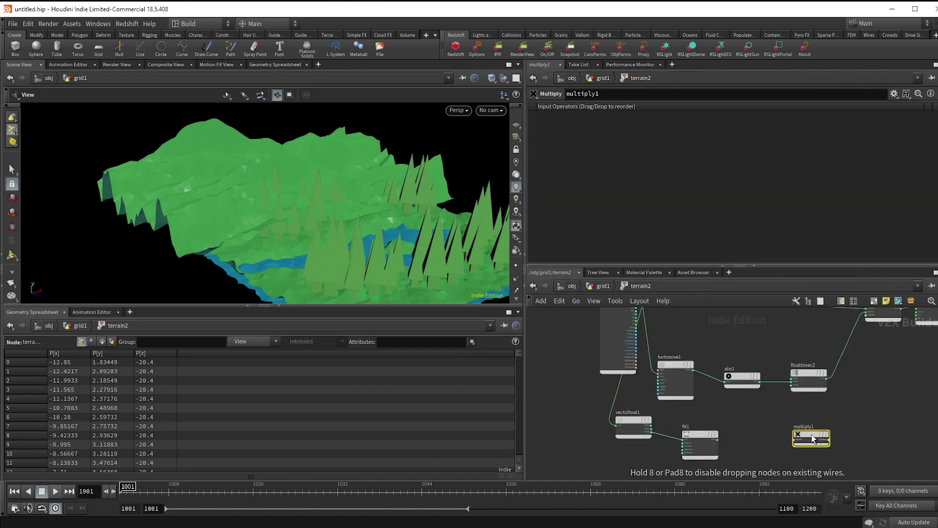
left_click_drag(812, 438, 775, 381)
scroll(774, 381, "up", 1)
left_click(794, 389)
left_click(706, 451)
Set fit1's Source Min to -5 and Source Max to -15
left_click(694, 458)
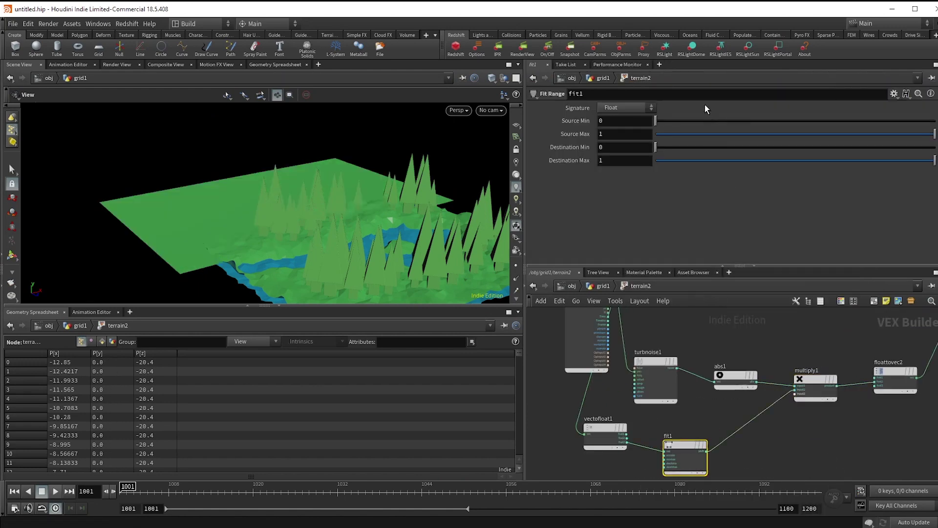
type("-5")
key("Tab")
type("-15")
key("Return")
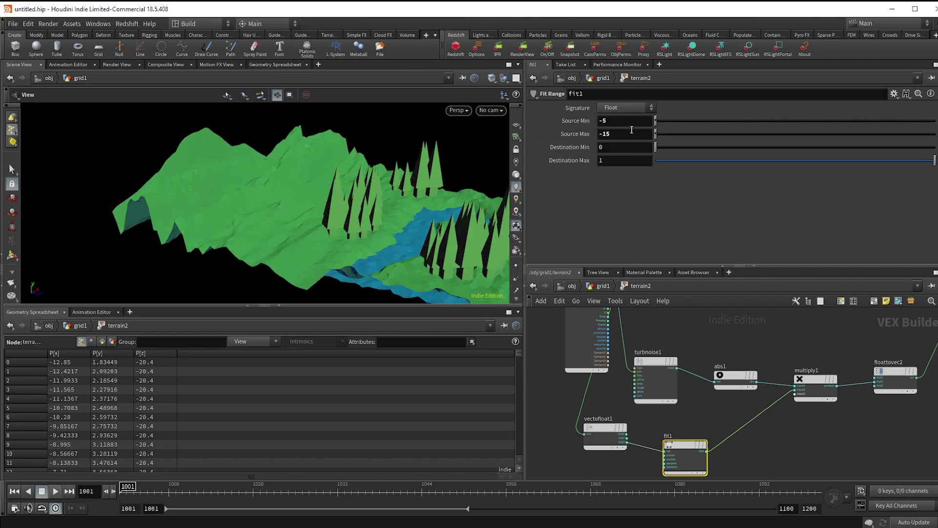
mouse_move(630, 121)
middle_mouse_down()
mouse_move(637, 101)
mouse_move(626, 99)
mouse_move(629, 128)
mouse_move(628, 105)
mouse_move(610, 108)
mouse_move(641, 104)
mouse_move(625, 104)
middle_mouse_up()
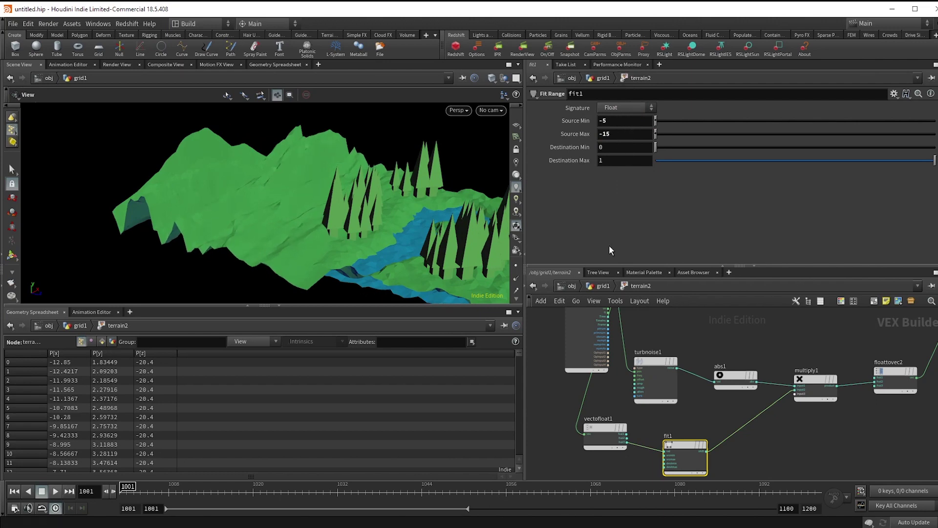
Return to the grid1 network and increase remesh3's Target Size for coarser mountain polygons
left_click(603, 286)
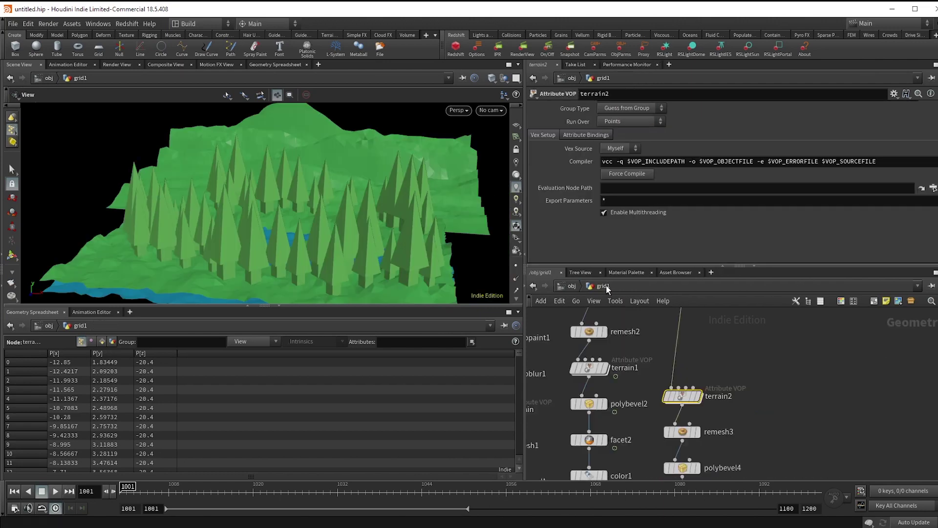
left_click(683, 431)
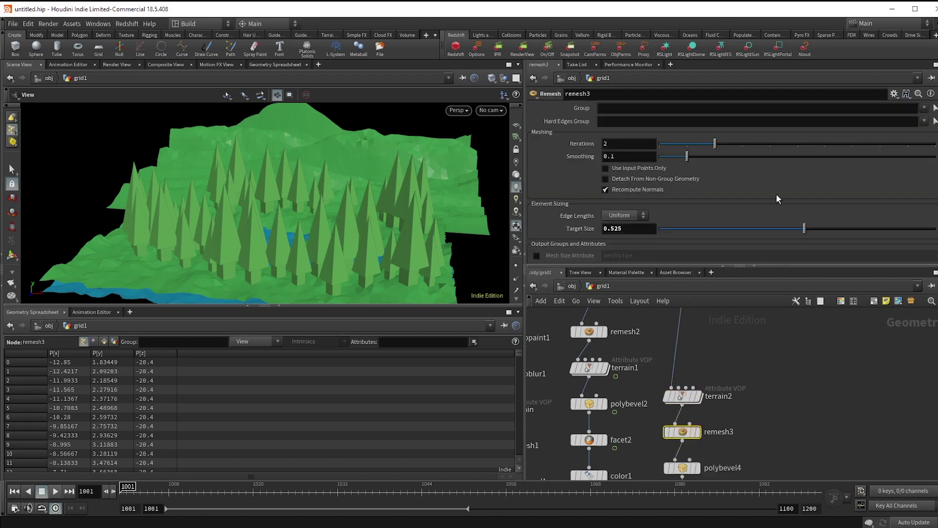
left_click_drag(803, 228, 855, 233)
left_click_drag(406, 235, 369, 207)
middle_click_drag(481, 255, 455, 265)
Insert a Transform node between facet4 and color4
scroll(784, 435, "down", 2)
middle_click_drag(784, 435, 802, 333)
middle_click_drag(754, 416, 771, 391)
key("Tab")
type("tran")
key("Return")
left_click(771, 383)
left_click(740, 386)
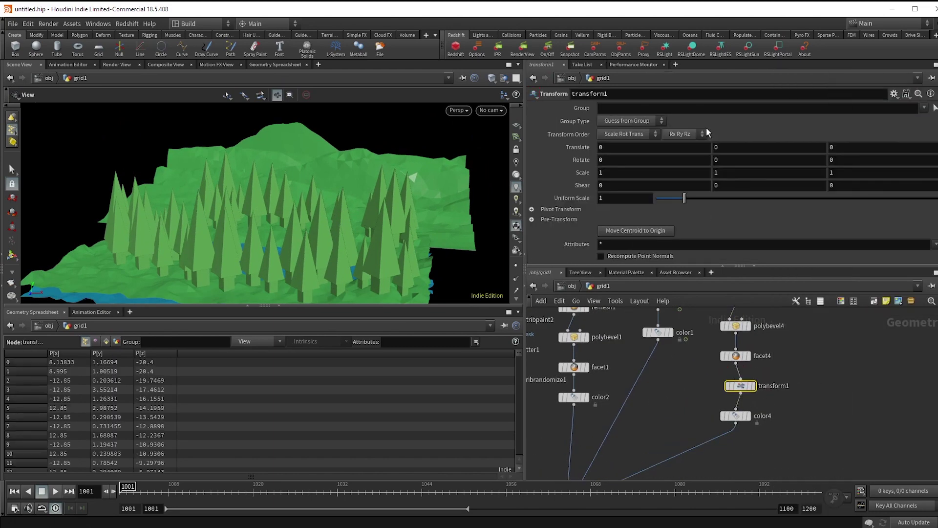
Lower the mountain by setting transform1's Translate Y to -0.5
middle_click_drag(755, 159, 740, 139)
left_click_drag(203, 237, 454, 211)
middle_click_drag(751, 137, 748, 142)
left_click_drag(342, 206, 355, 237)
middle_click_drag(356, 237, 284, 213)
left_click_drag(284, 213, 283, 204)
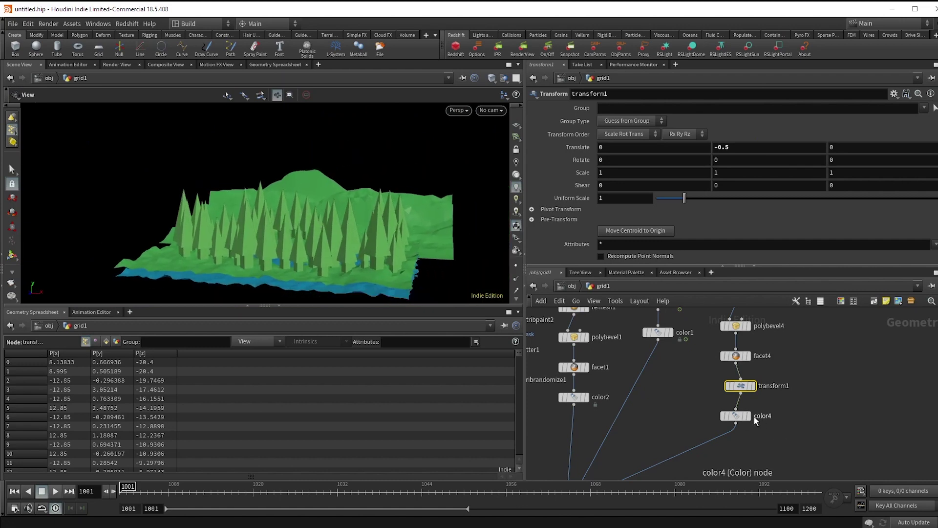
Change color4's mountain color to a bluish green with values 0.181034, 0.938, 0.509053
left_click(737, 416)
left_click(608, 171)
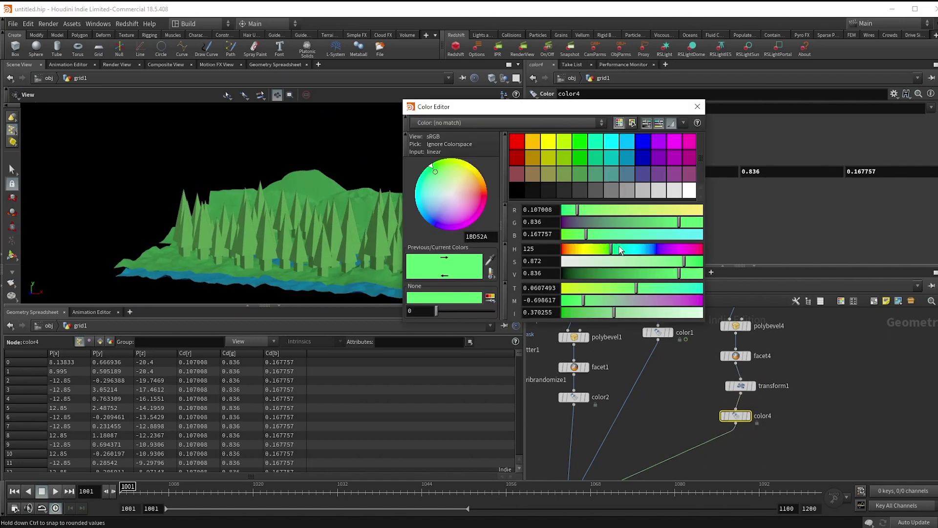
left_click_drag(614, 249, 619, 250)
left_click_drag(693, 275, 676, 261)
left_click(697, 107)
mouse_move(324, 219)
left_mouse_down()
mouse_move(303, 244)
mouse_move(318, 233)
left_mouse_up()
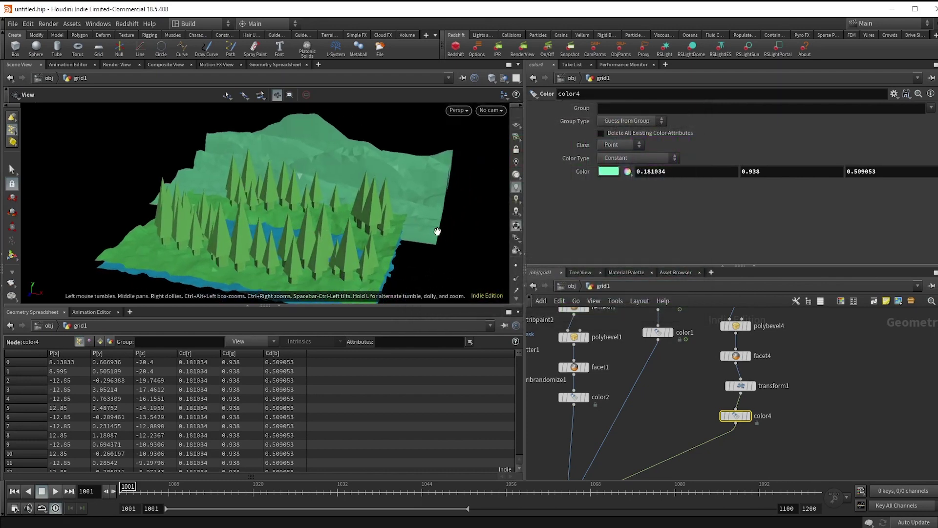